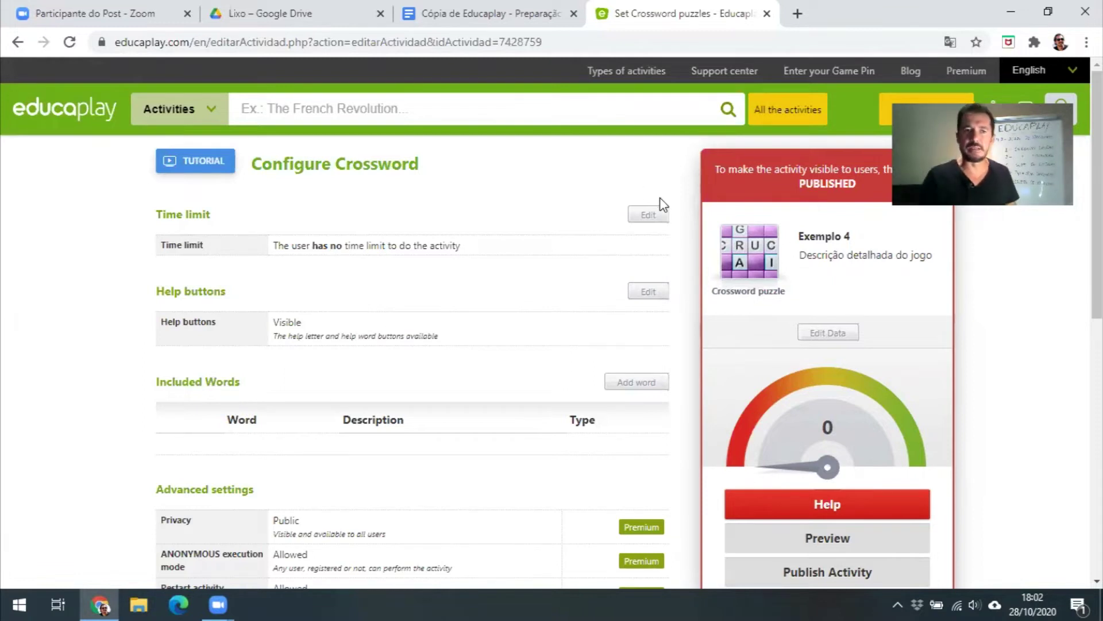
- Set the crossword's help buttons to Hidden so the help letter and help word buttons are not available
click(648, 291)
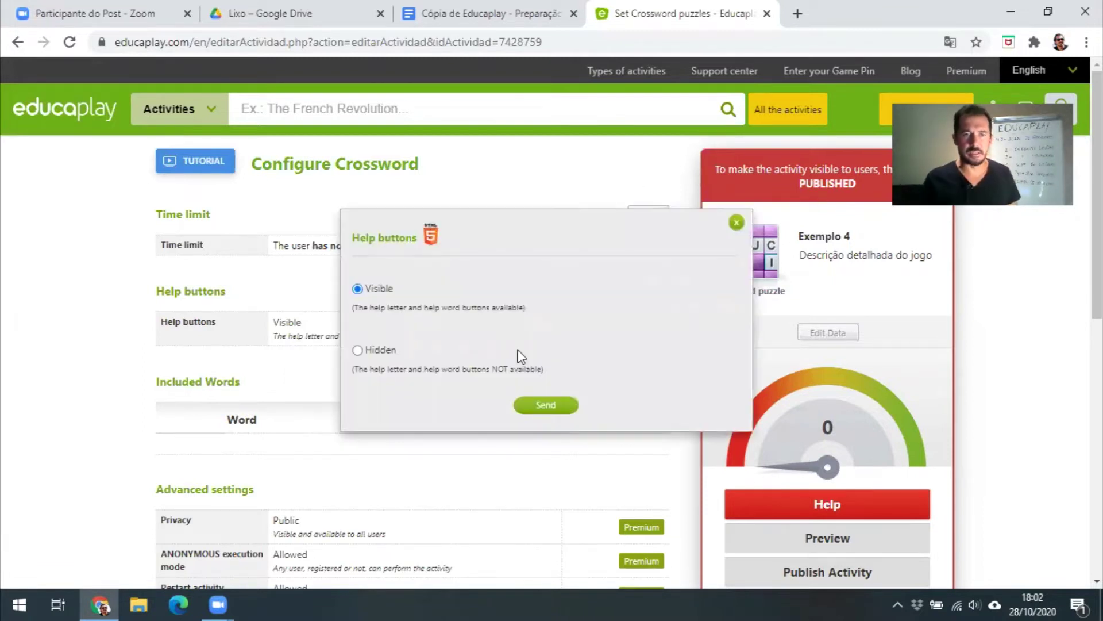
click(357, 350)
click(545, 405)
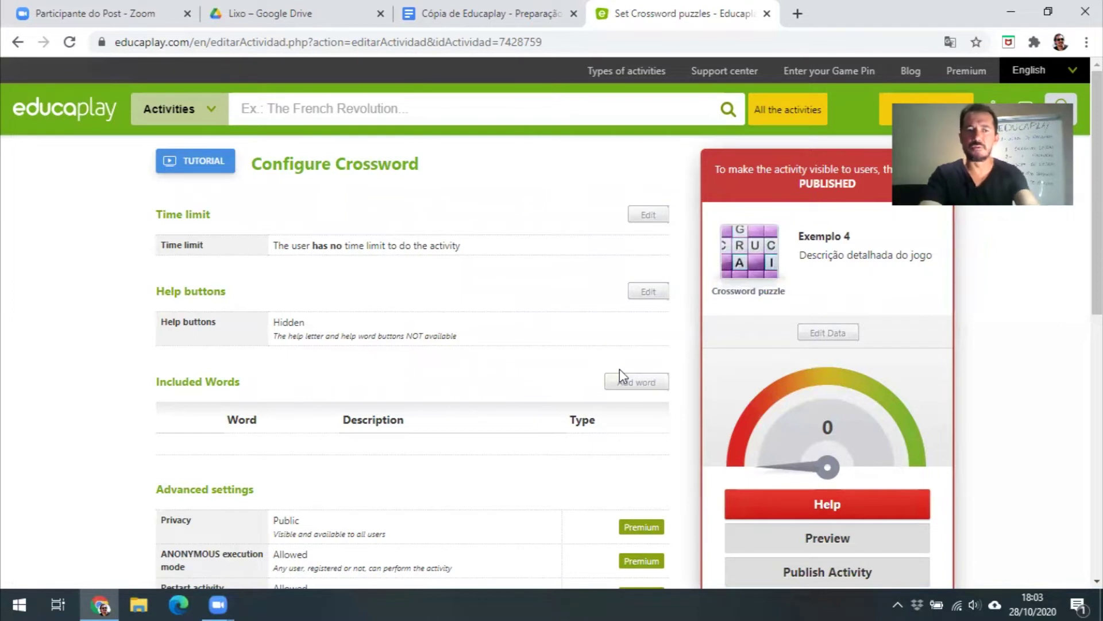
- Add the word Monitor with the text definition "Parece um televisor, mas não é" and feedback "Existem vários tipos de monito: CRT, Plasma e LED"
click(657, 384)
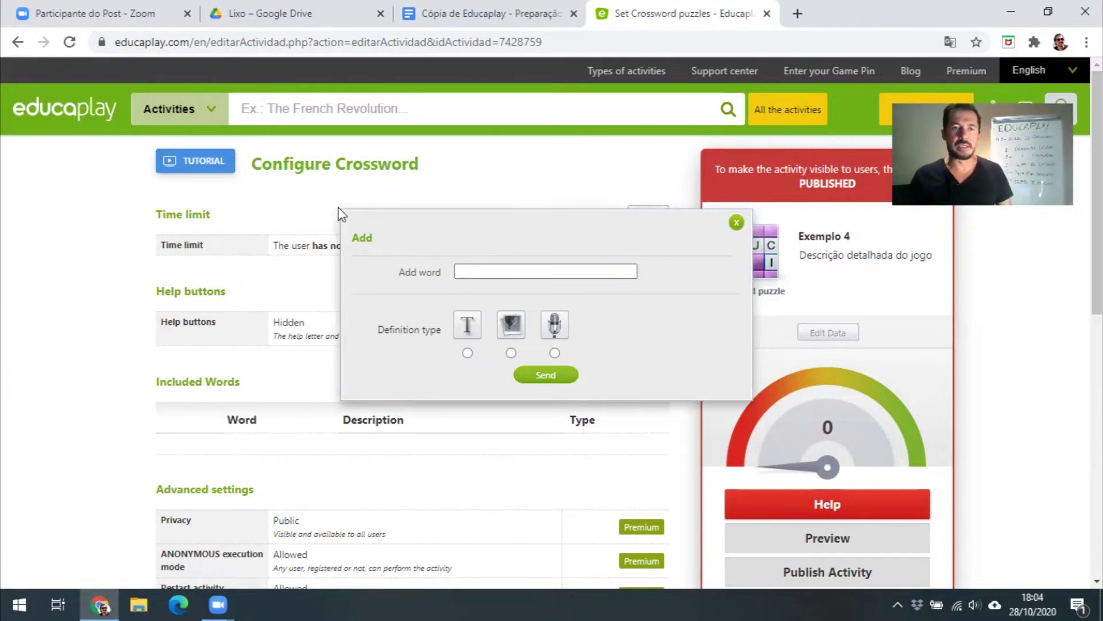
click(478, 271)
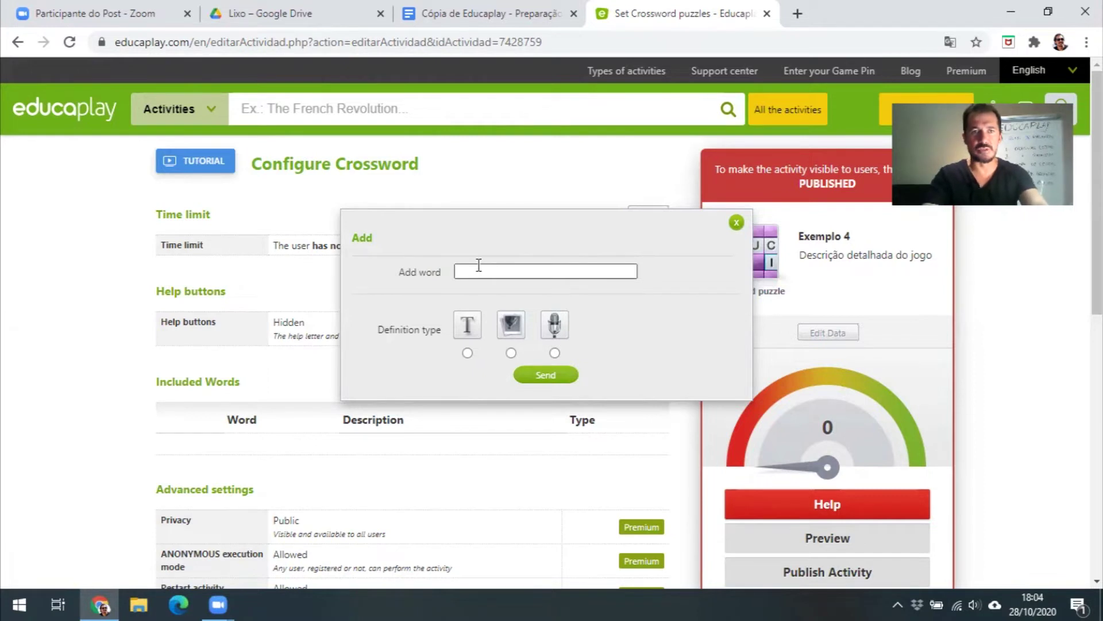
text(Monitor)
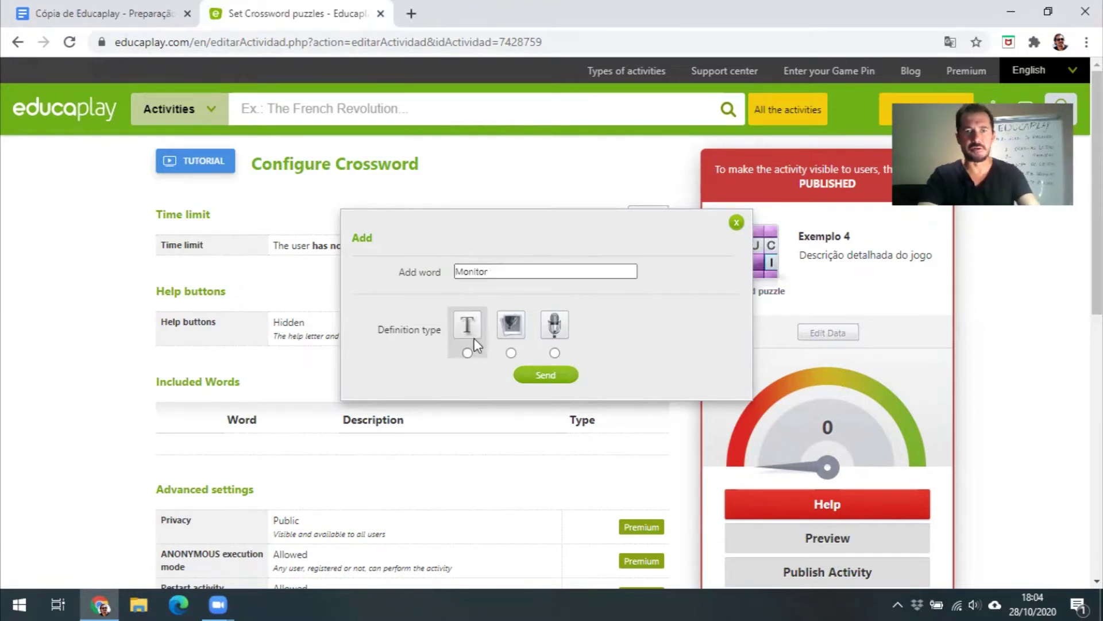
click(467, 352)
click(523, 378)
text(S)
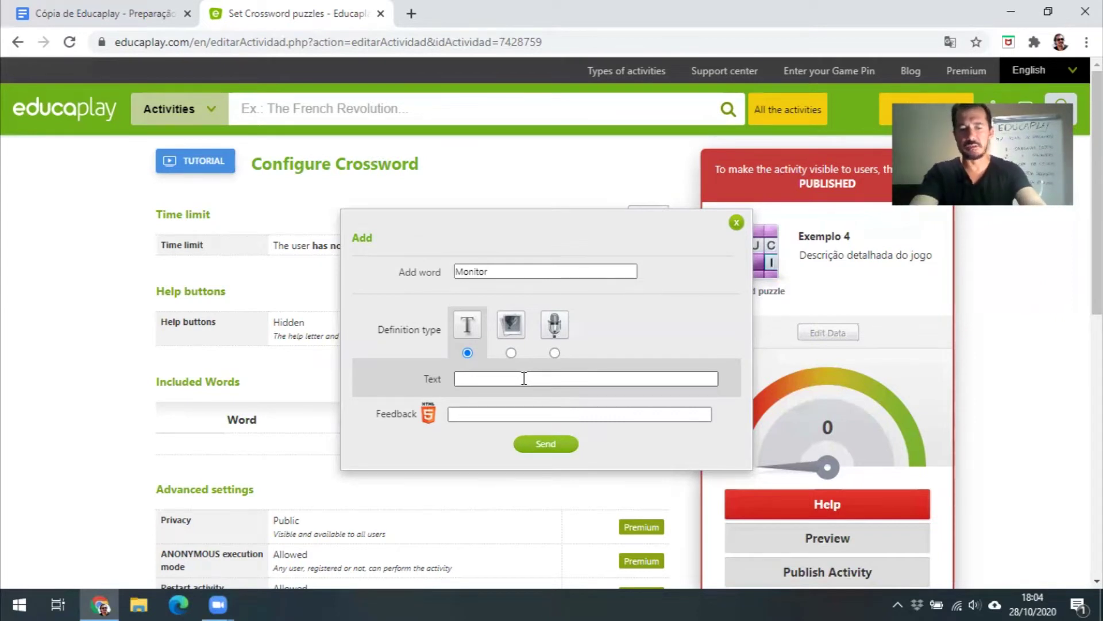
text(Parece um televisor, mas não é)
click(584, 414)
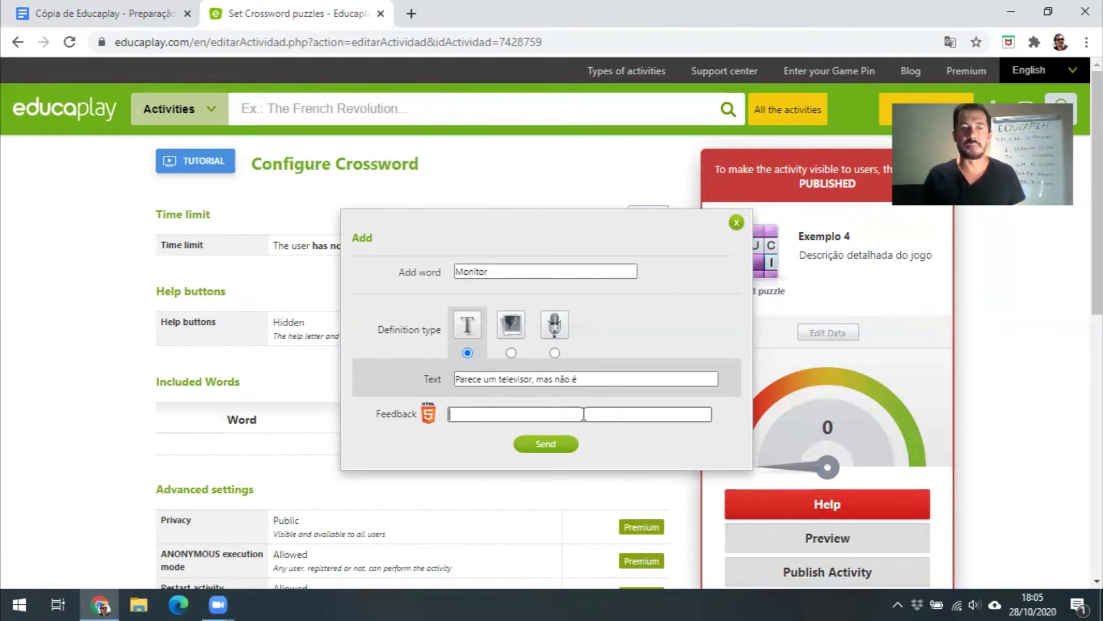
text(Existem vários tipos de monito: CRT, Plasma e LED)
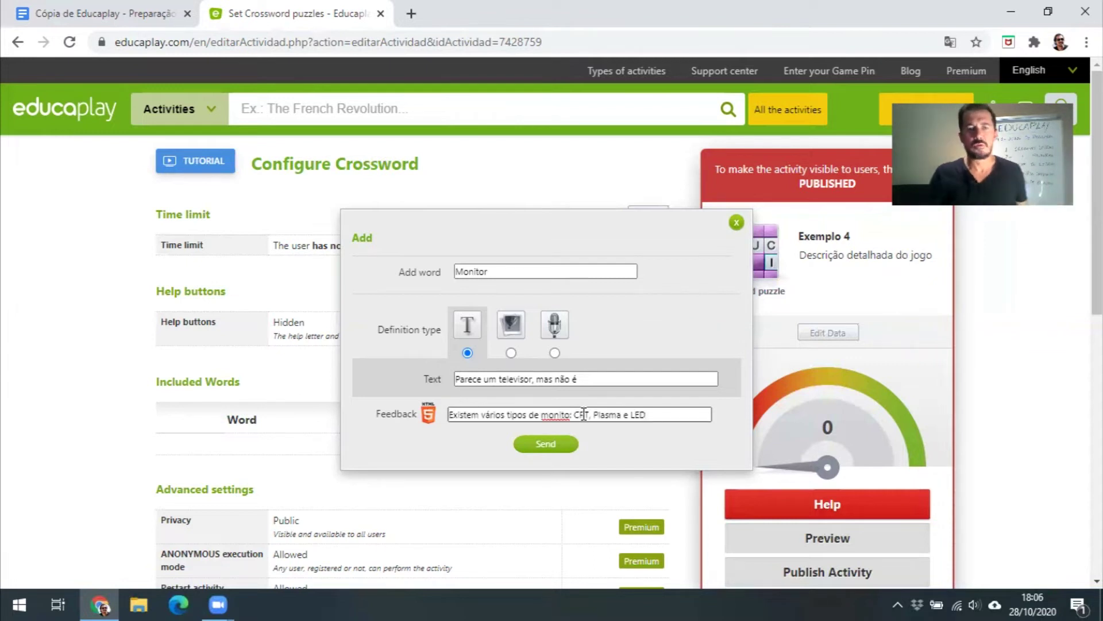
click(546, 444)
- Add the word Teclado with teclado.jpg as its image definition and the feedback "Alguma informação suplementar."
click(511, 352)
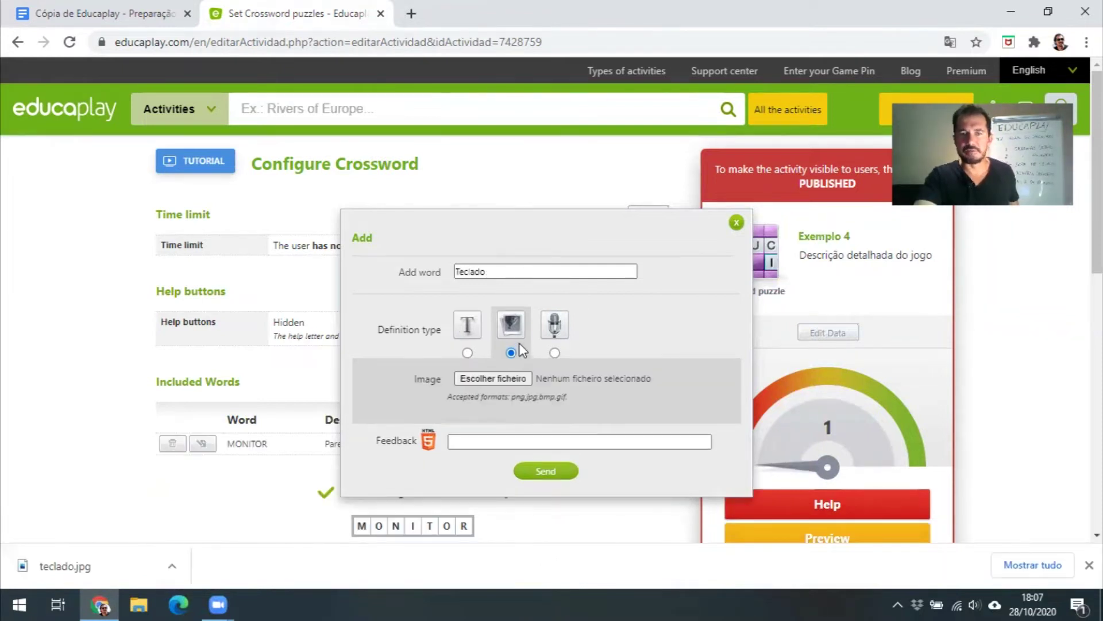
click(508, 375)
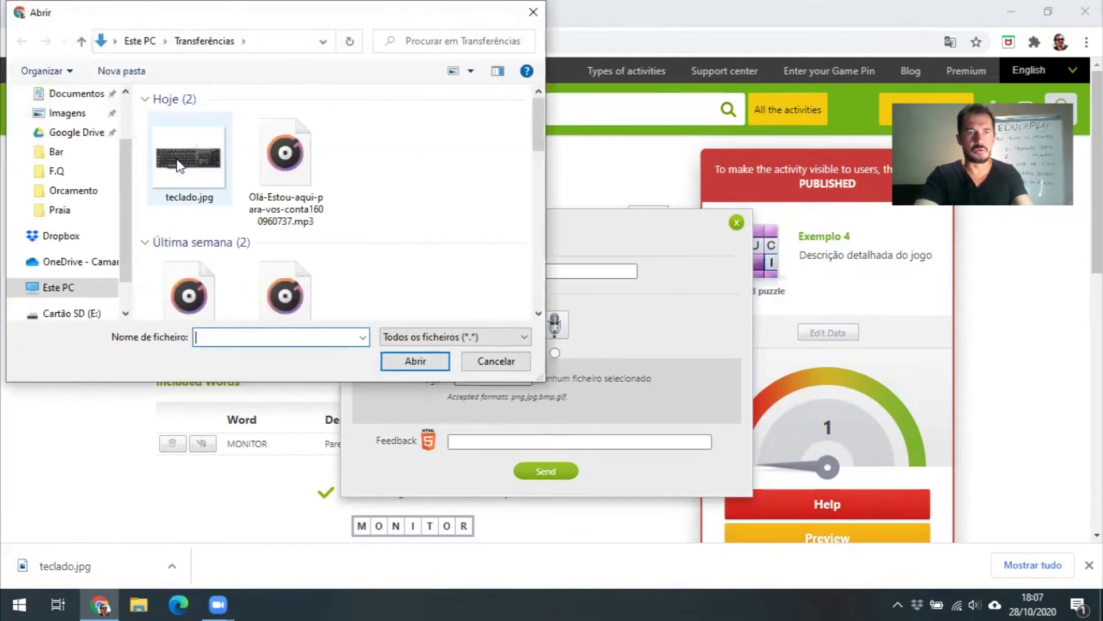
double_click(181, 166)
click(469, 440)
text(Alguma informação suplementar.)
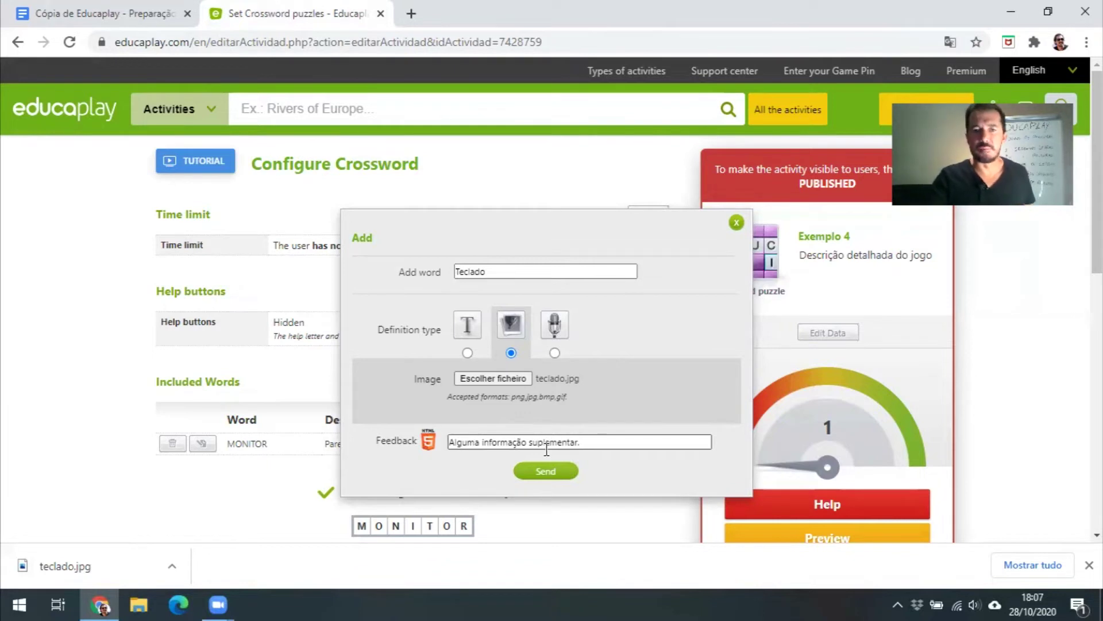
click(549, 473)
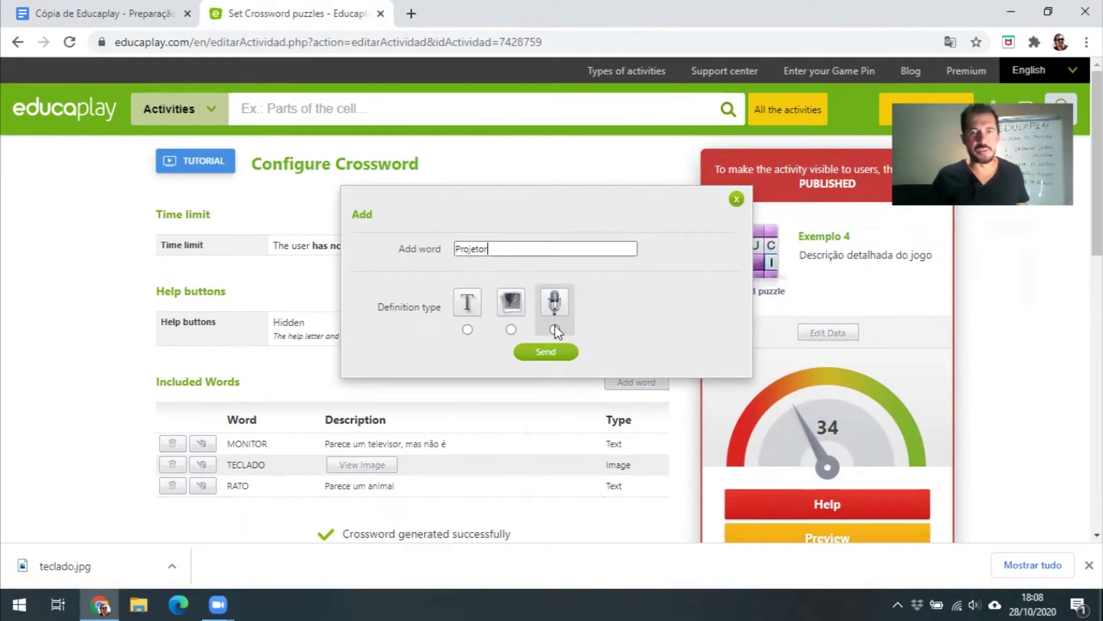
- Give the word Projetor an audio definition by recording a clip of about 28 seconds and uploading it
click(555, 329)
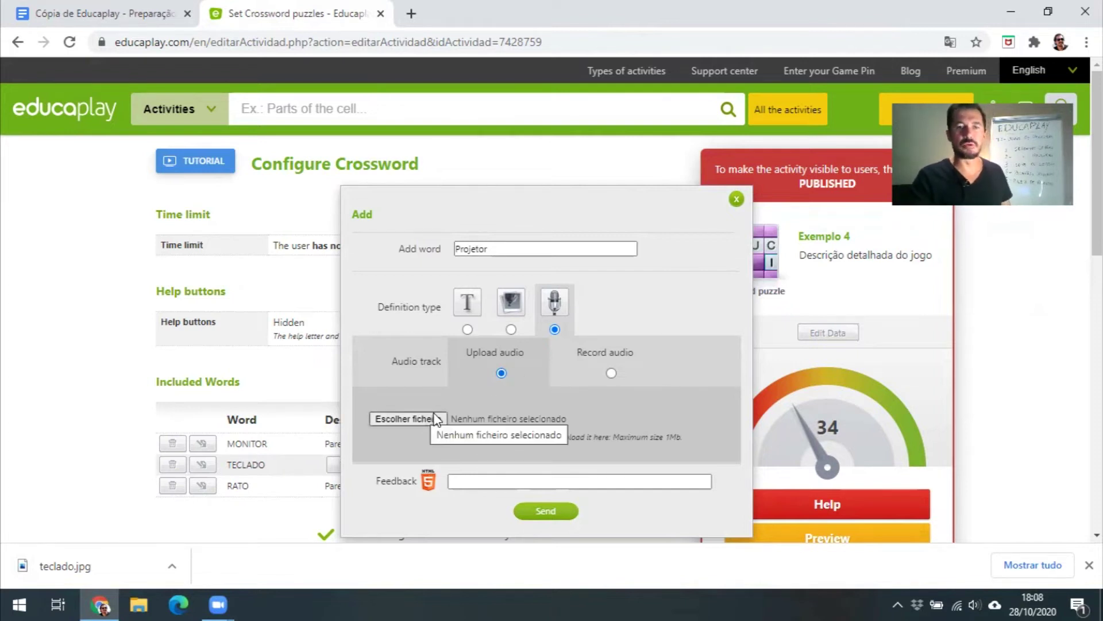
click(611, 373)
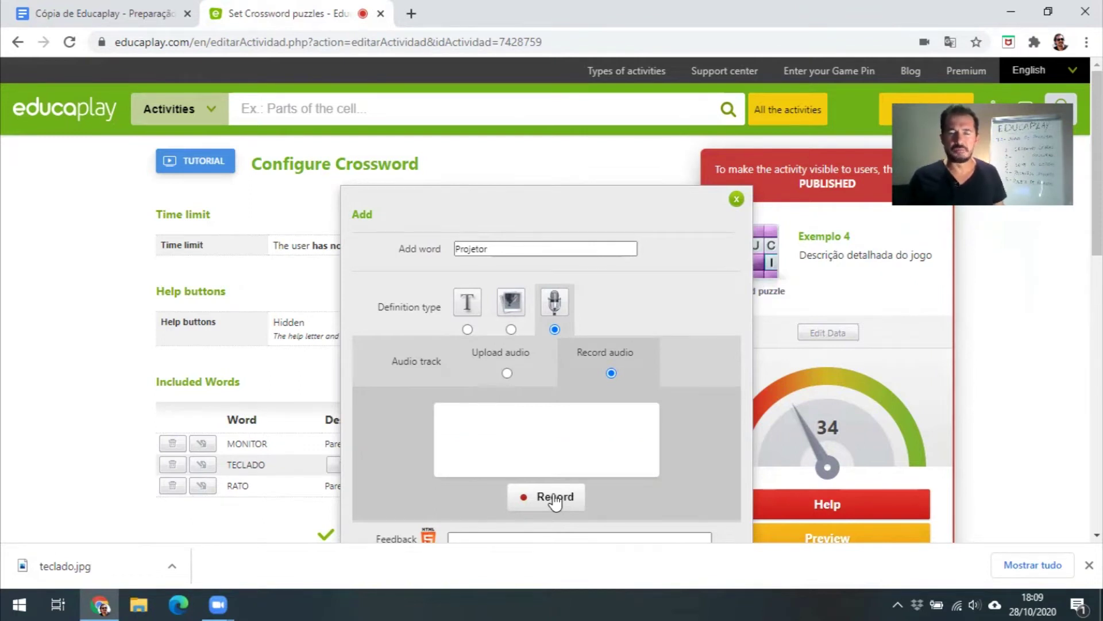
click(553, 498)
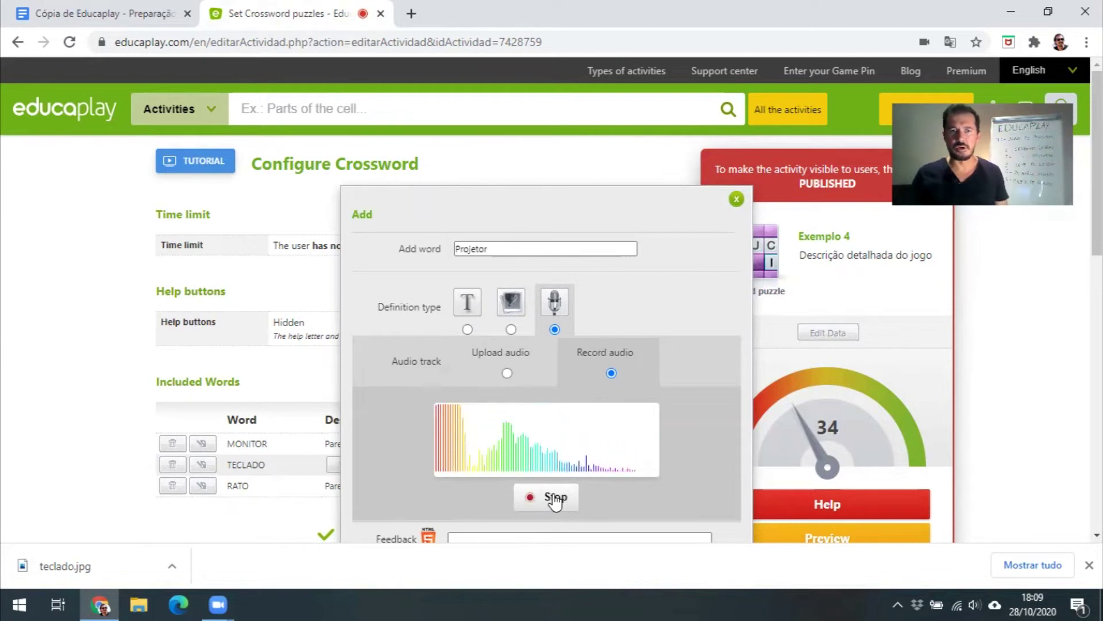
click(555, 499)
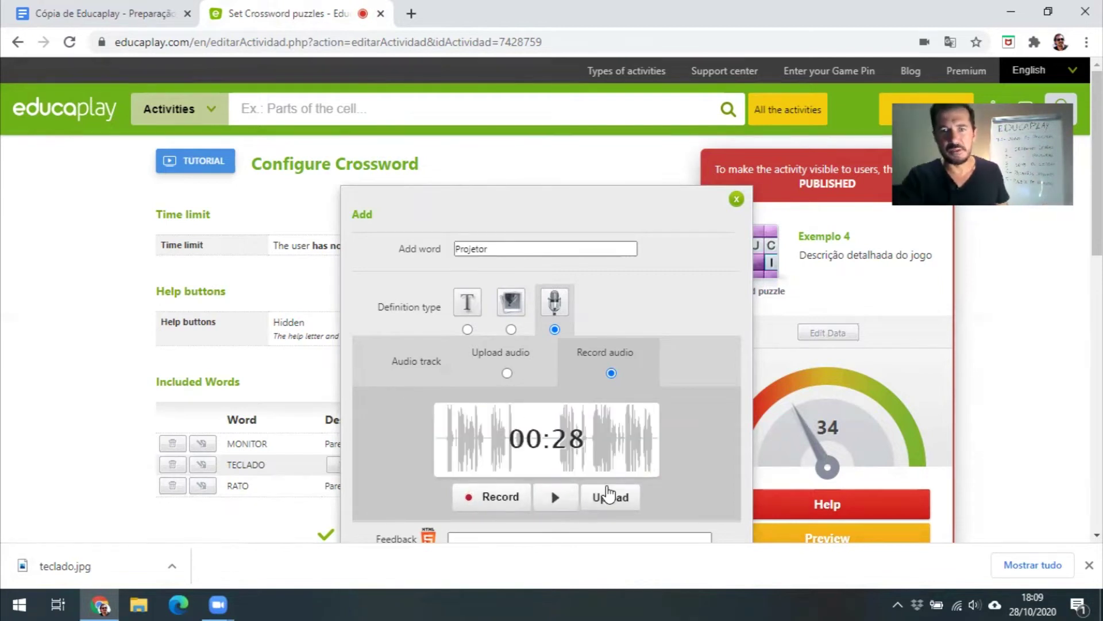
click(607, 494)
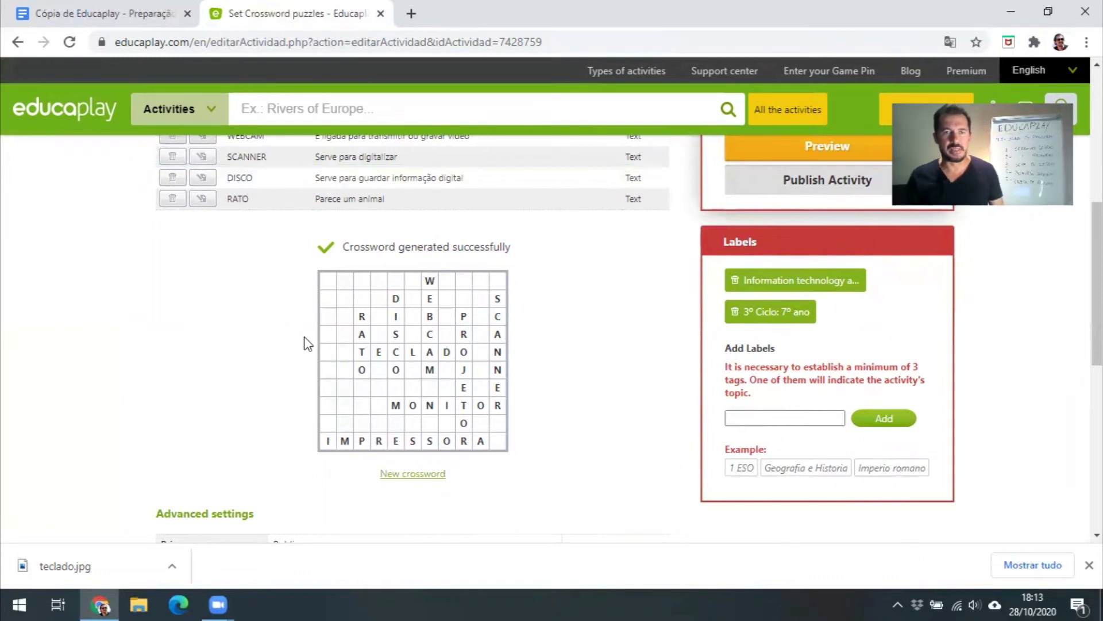
- Review the keys to improving the crossword puzzle's quality score, including tags, number of words, multimedia elements and feedback
scroll(305, 343, up, 3)
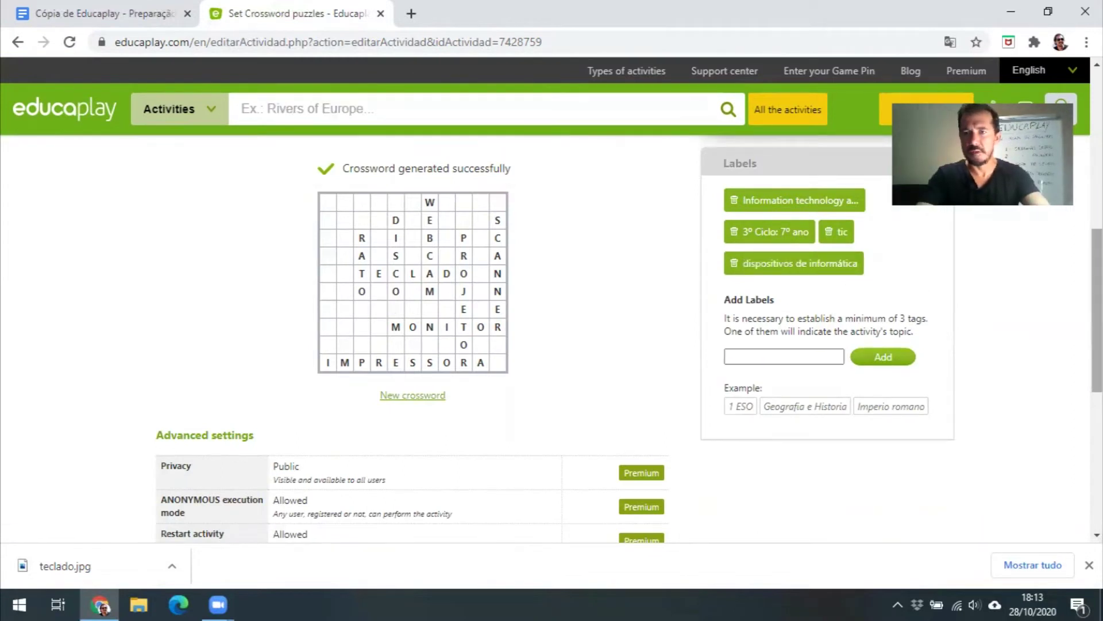
drag(1096, 299, 1097, 170)
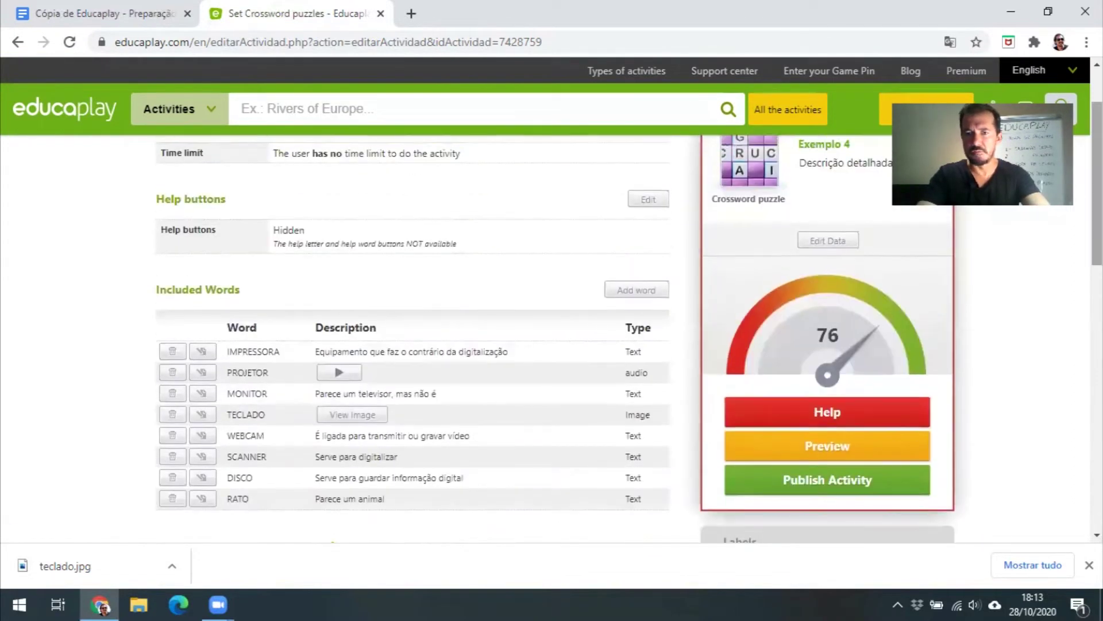
click(873, 412)
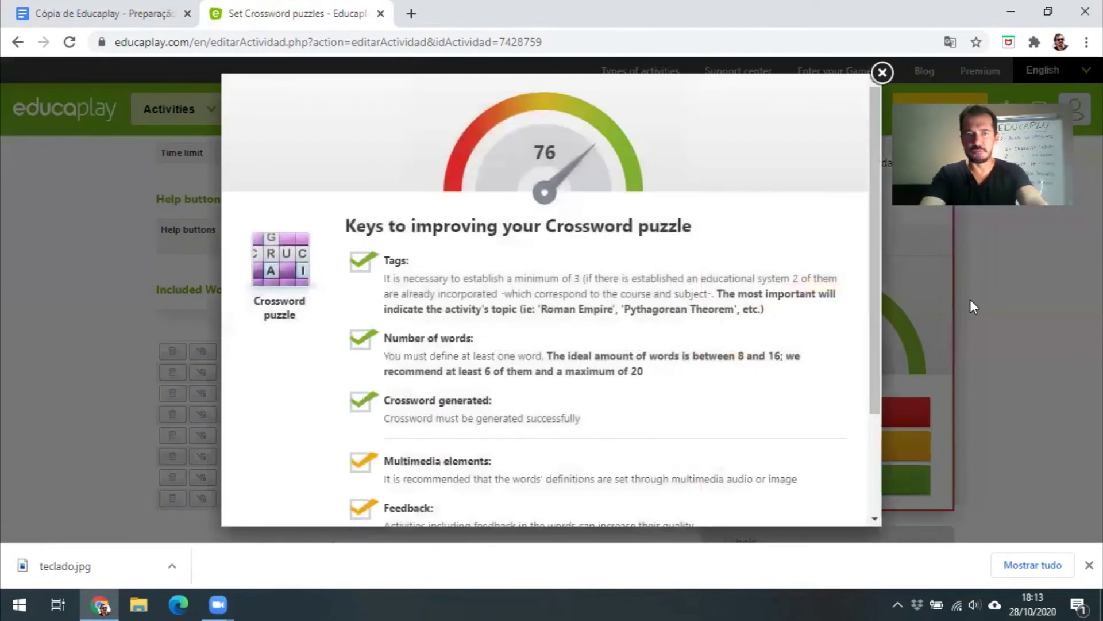
drag(873, 290, 875, 353)
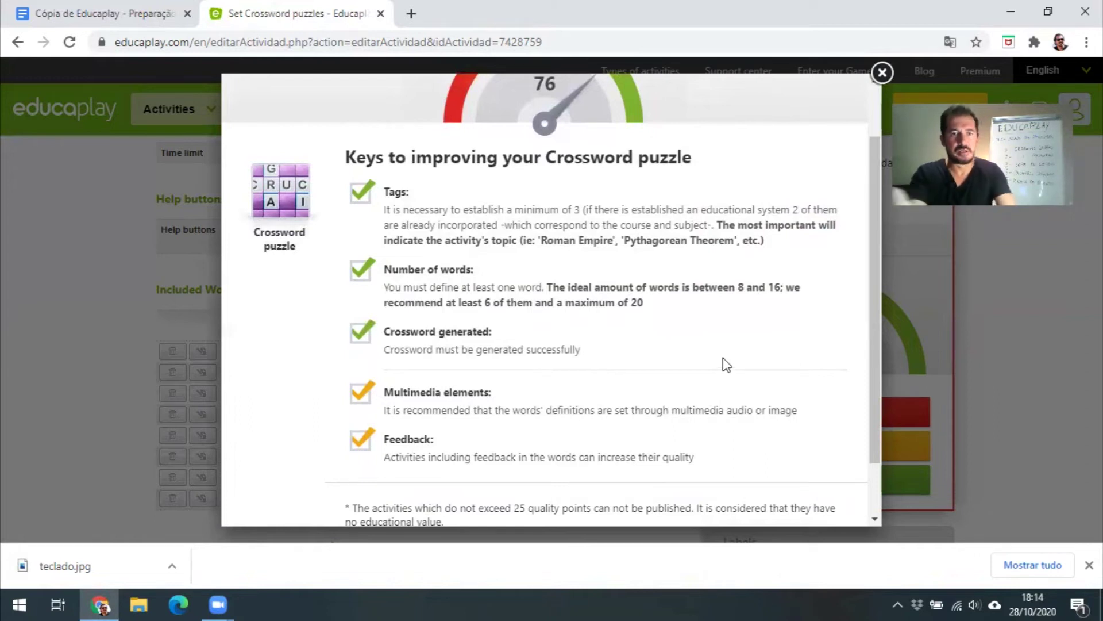
drag(872, 316, 879, 258)
click(884, 74)
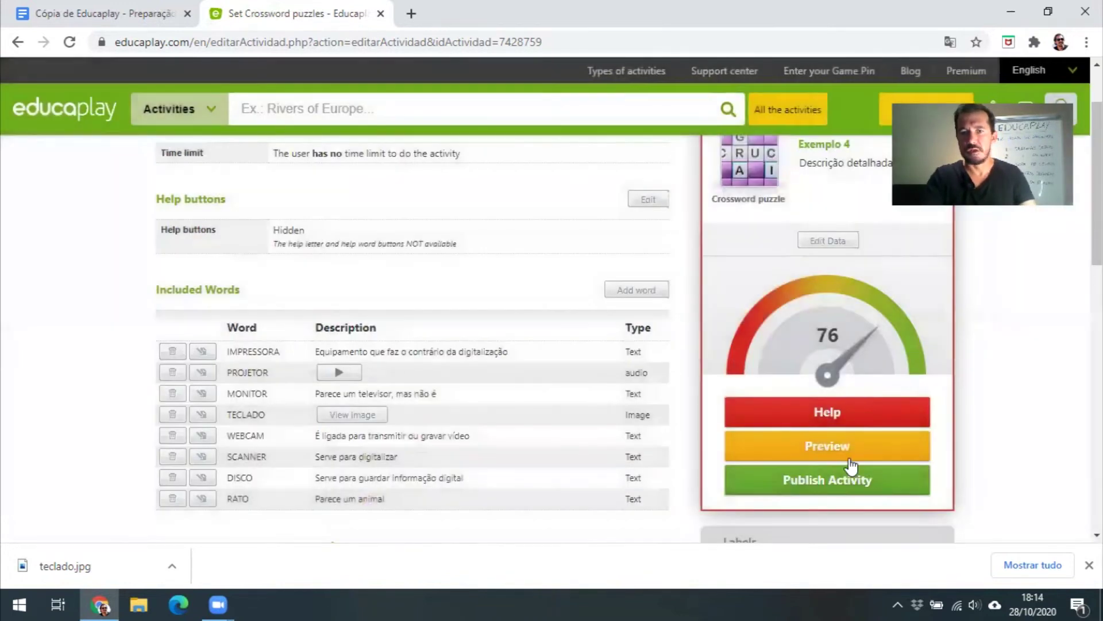
- Publish the Exemplo 4 crossword activity and open its preview
click(863, 488)
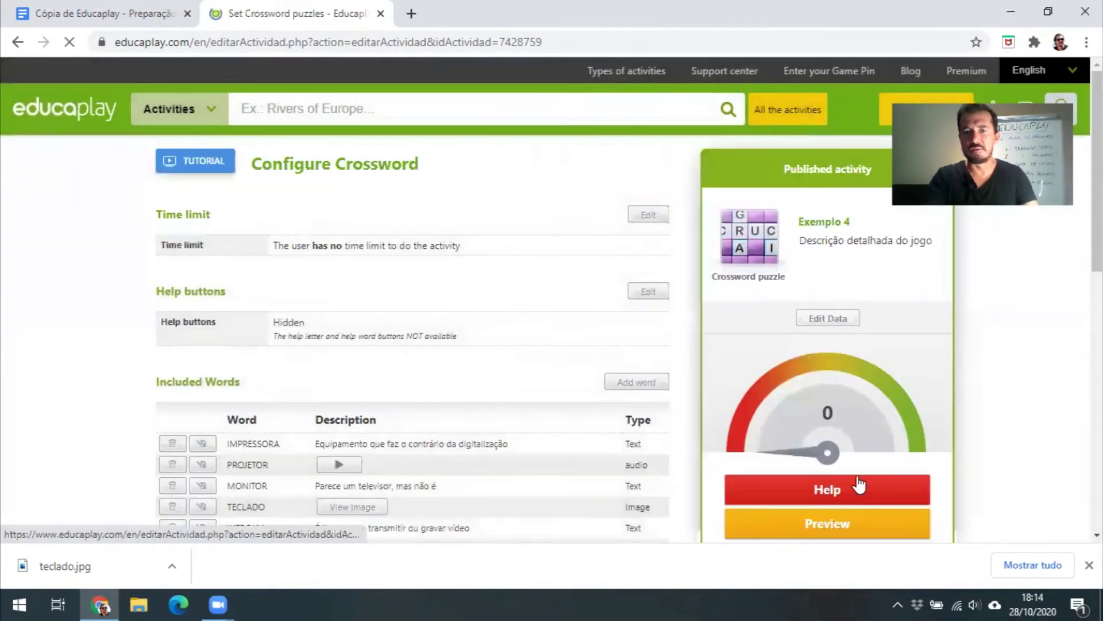
click(846, 526)
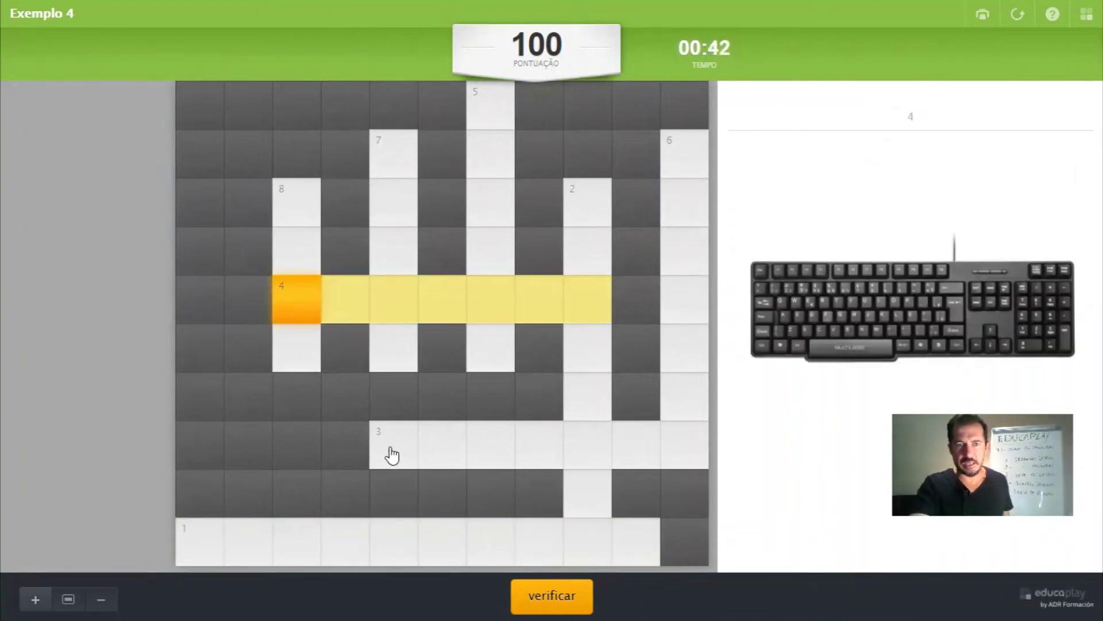
- Examine the text, image and audio clues of the numbered words in the crossword preview
click(391, 454)
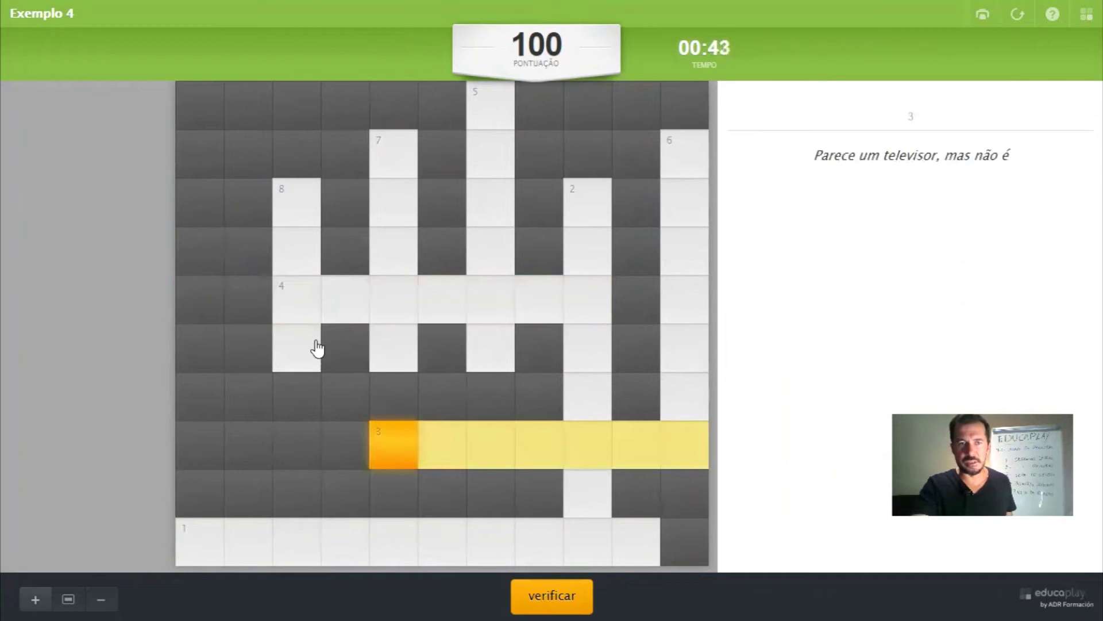
click(294, 217)
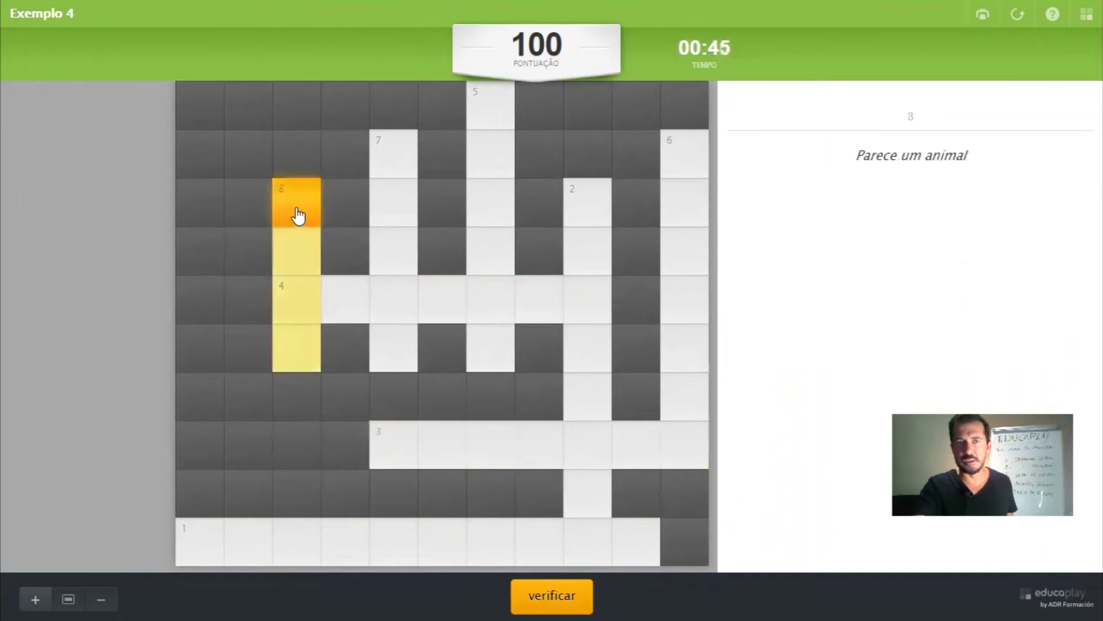
click(382, 173)
click(490, 125)
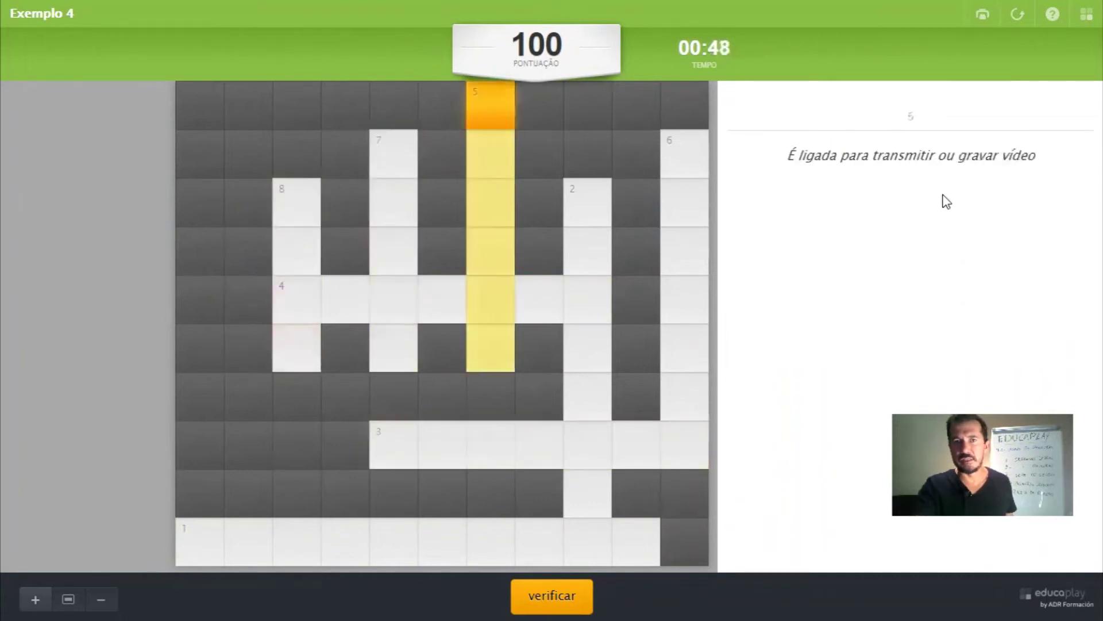
click(698, 165)
click(592, 206)
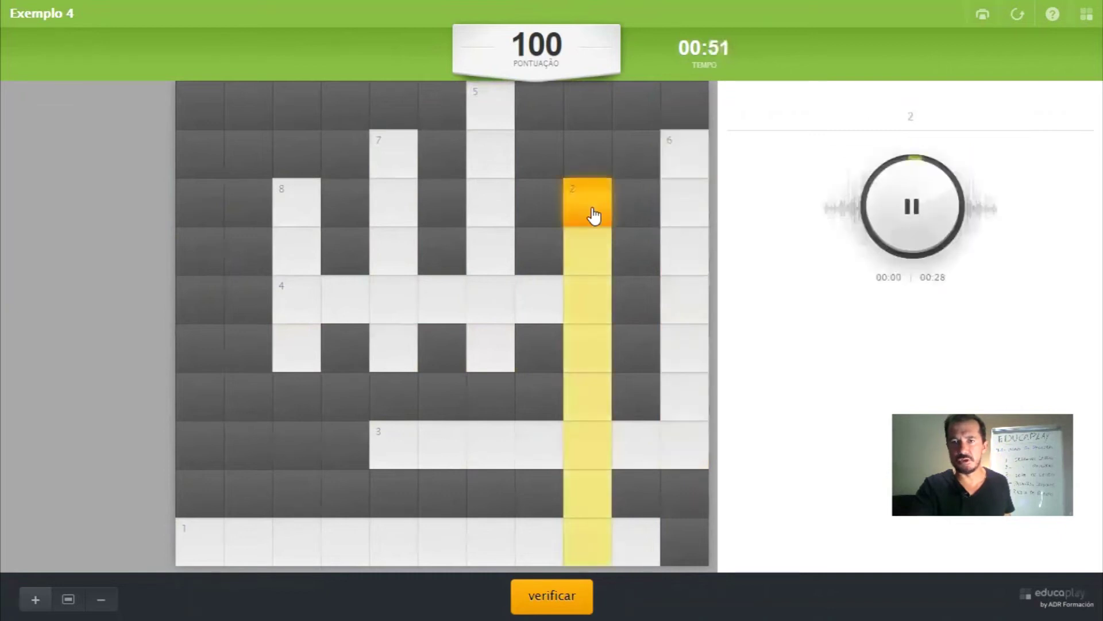
click(204, 544)
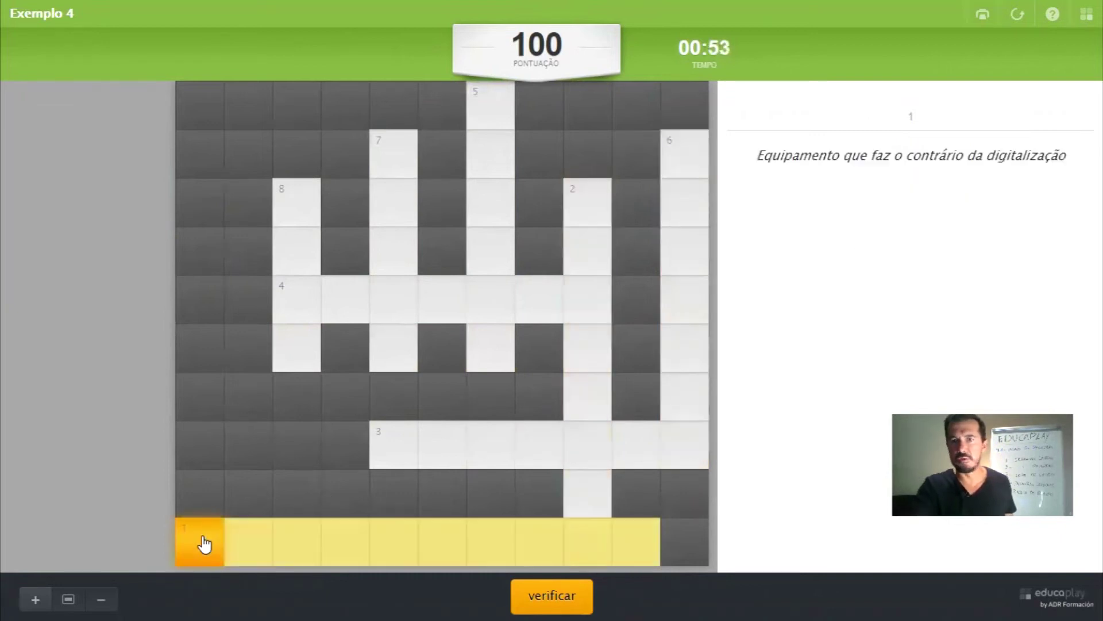
click(379, 464)
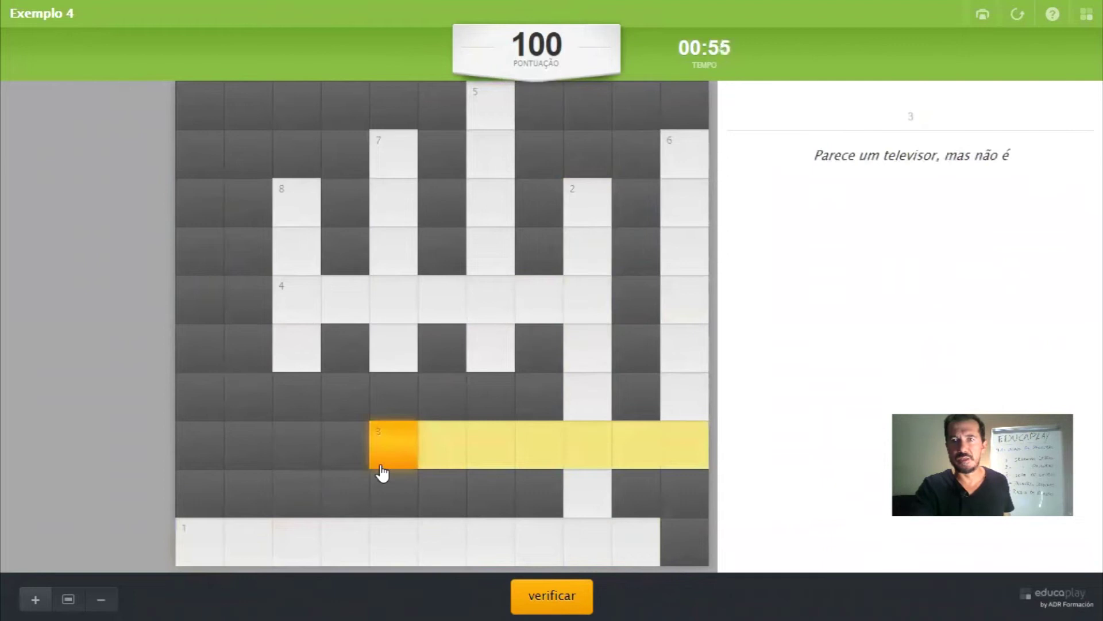
click(283, 305)
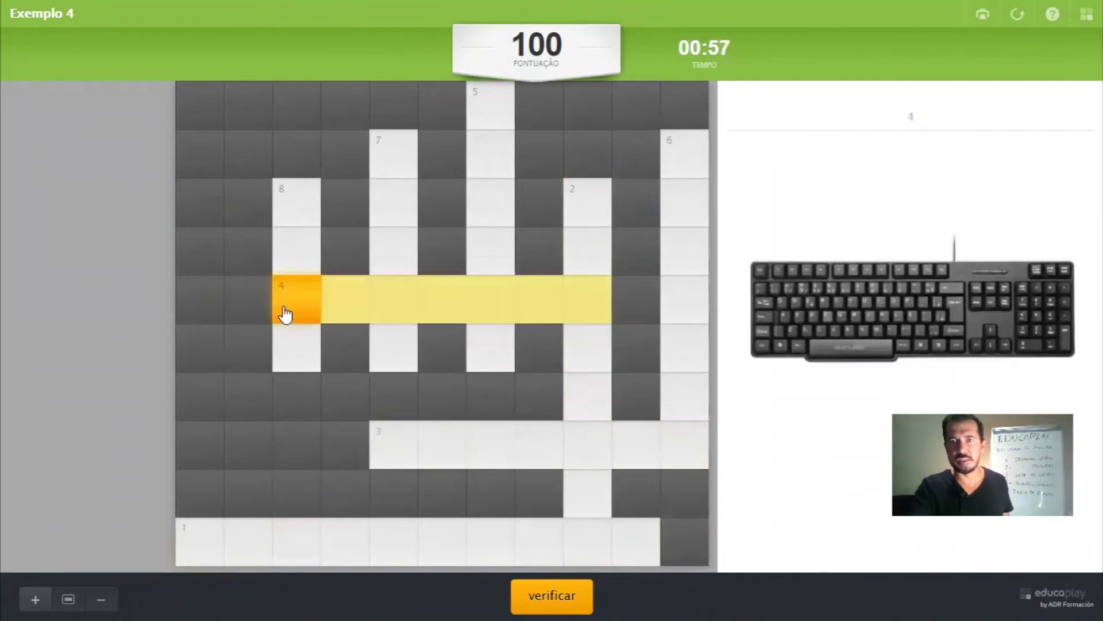
click(583, 225)
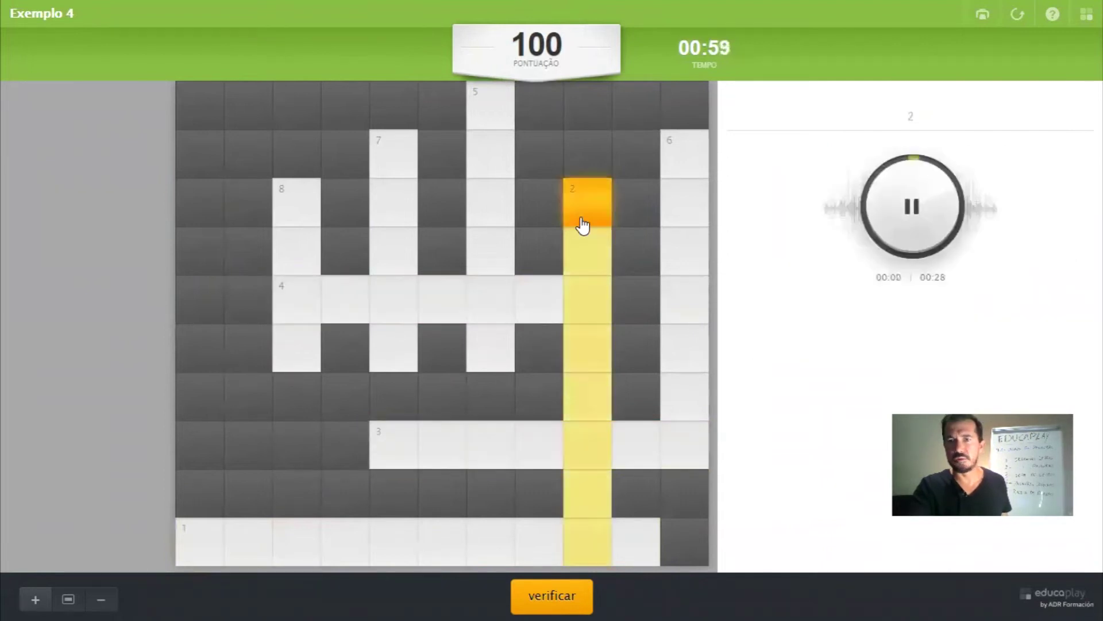
click(686, 173)
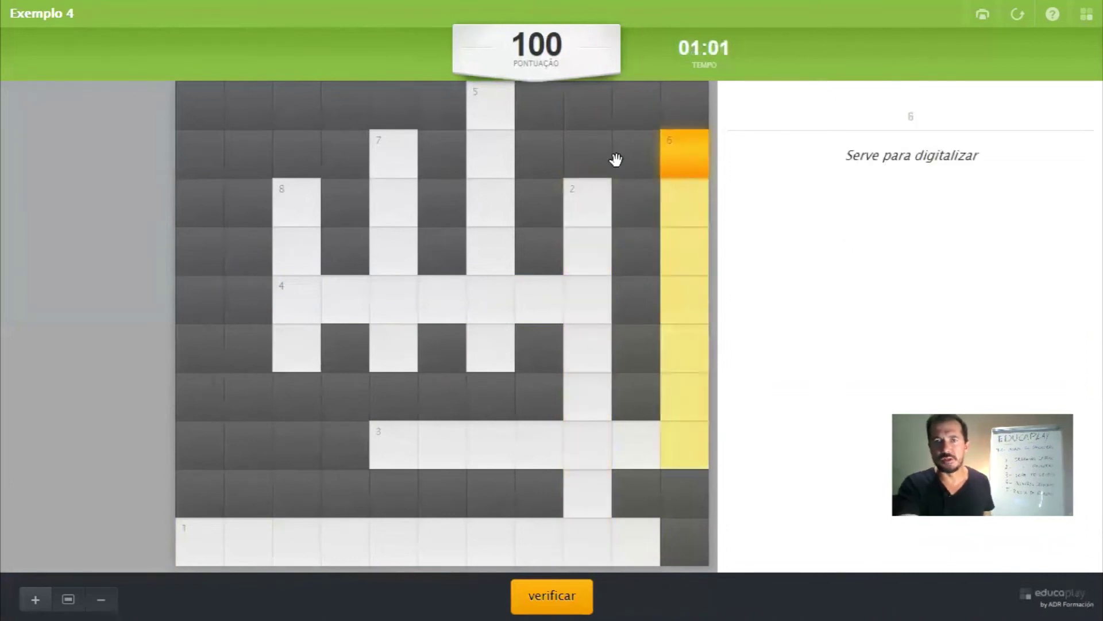
click(483, 106)
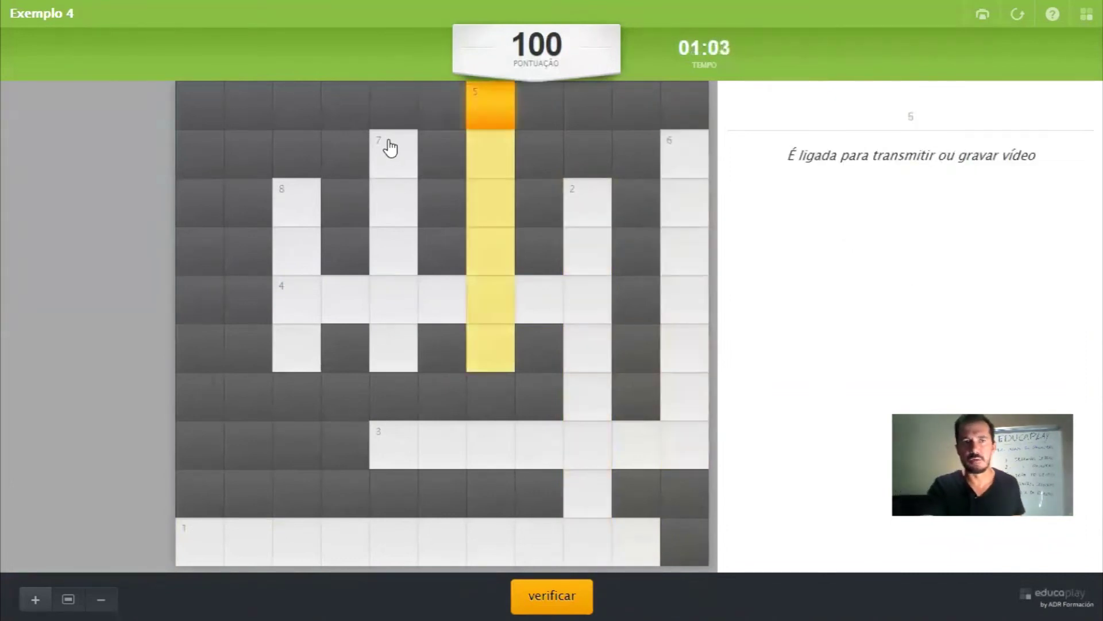
click(386, 148)
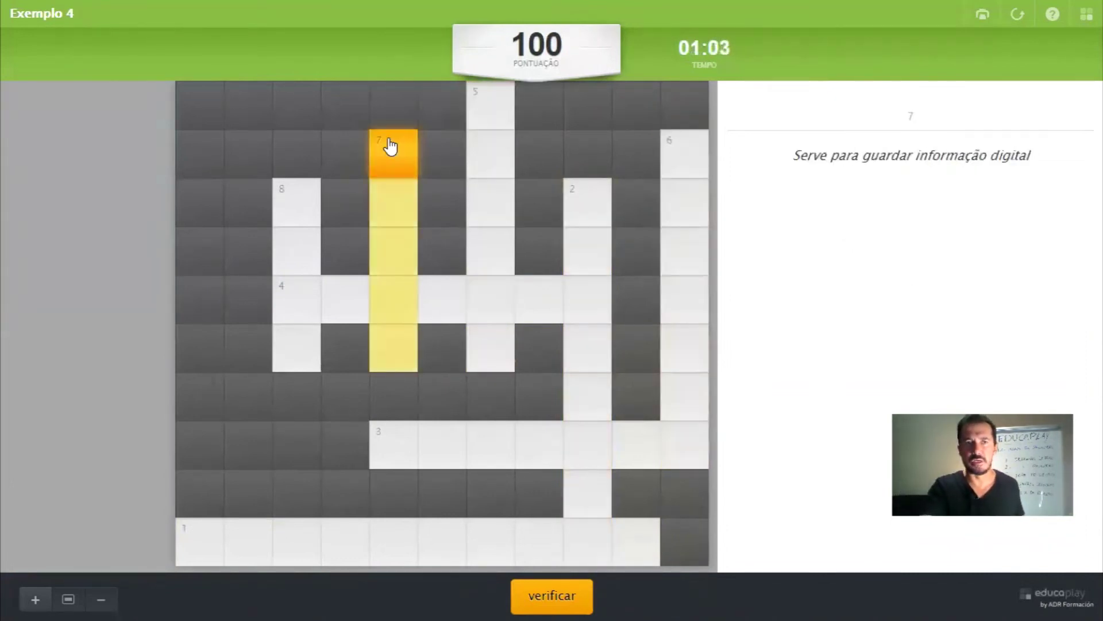
- Fill in RATO for word 8 and TECLADO for word 4 in the crossword preview
click(296, 222)
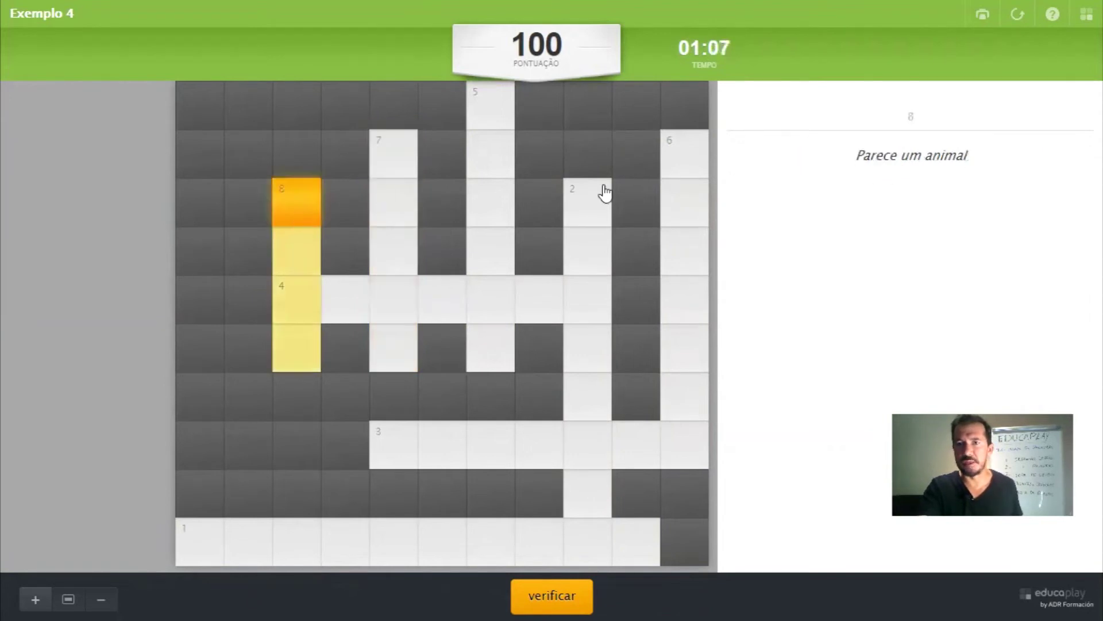
text(R)
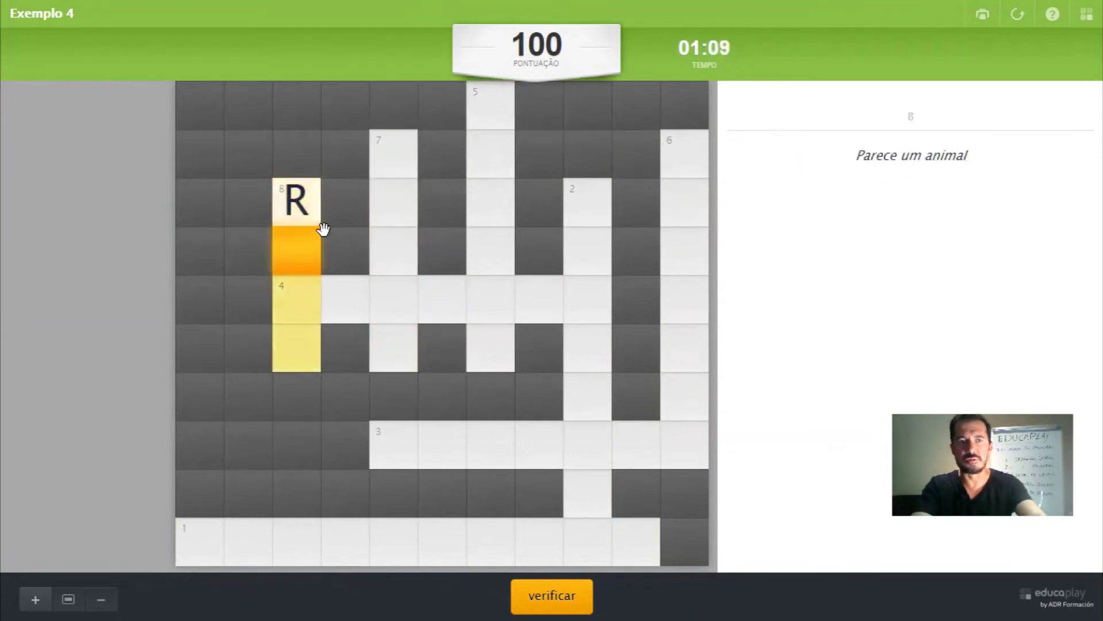
text(ATO)
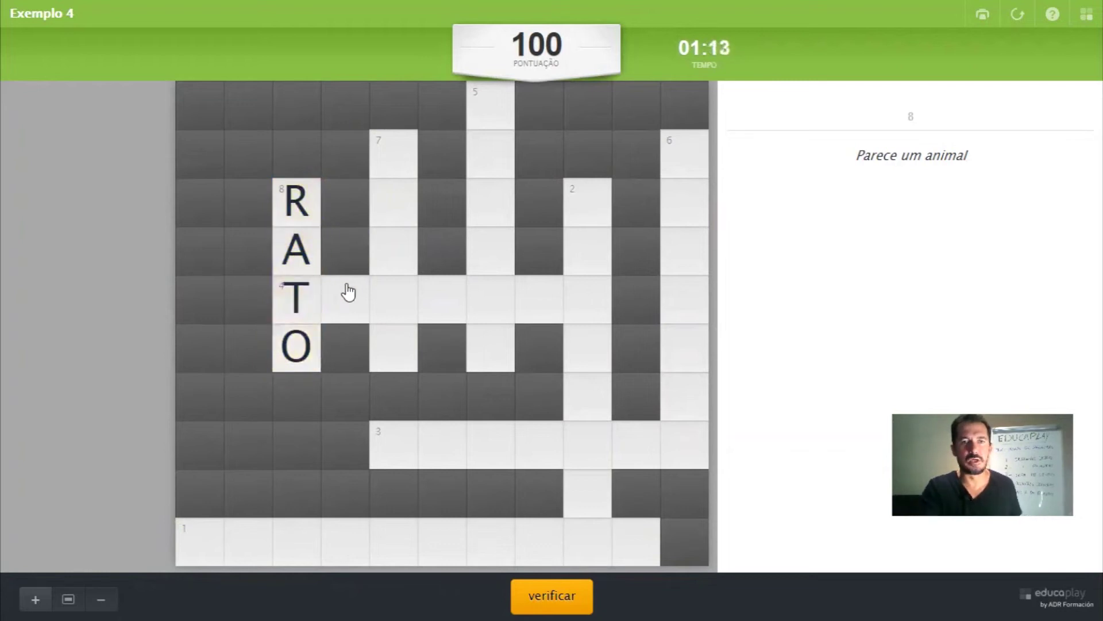
click(299, 295)
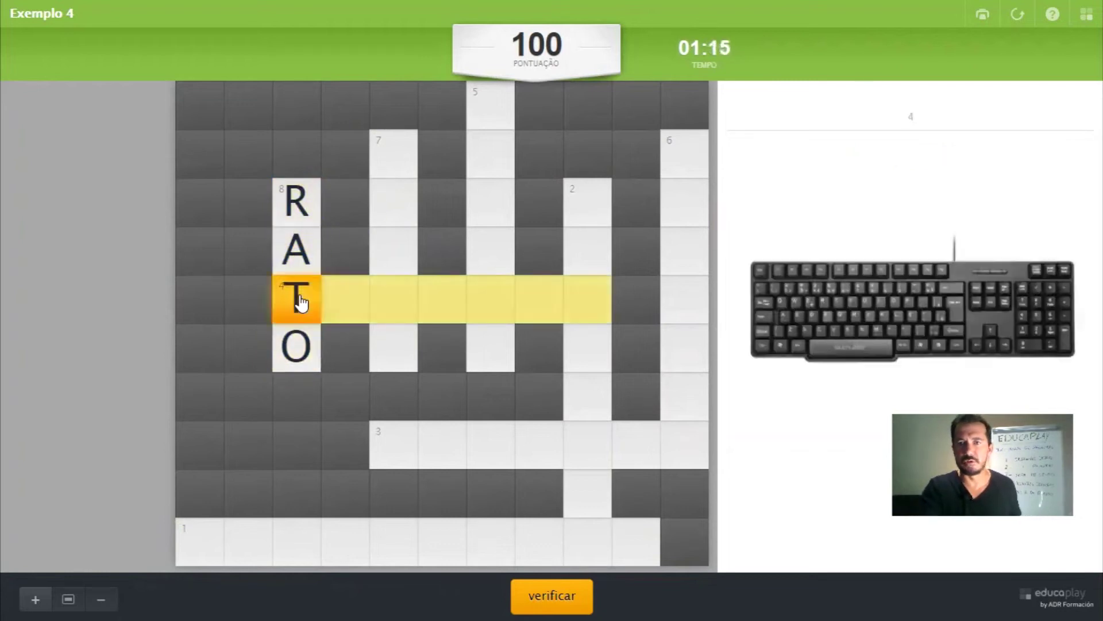
text(ECLADO)
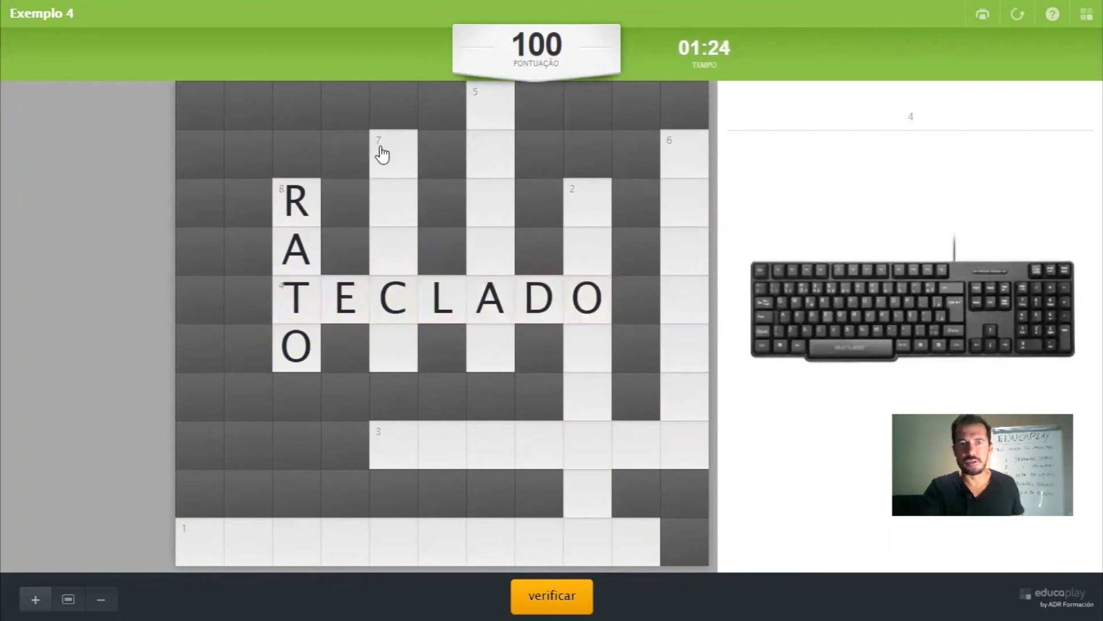
- Fill in DISCO for word 7 and complete the grid with WEBCAM, SCANNER, PROJETOR, MONITOR and IMPRESSORA
click(378, 154)
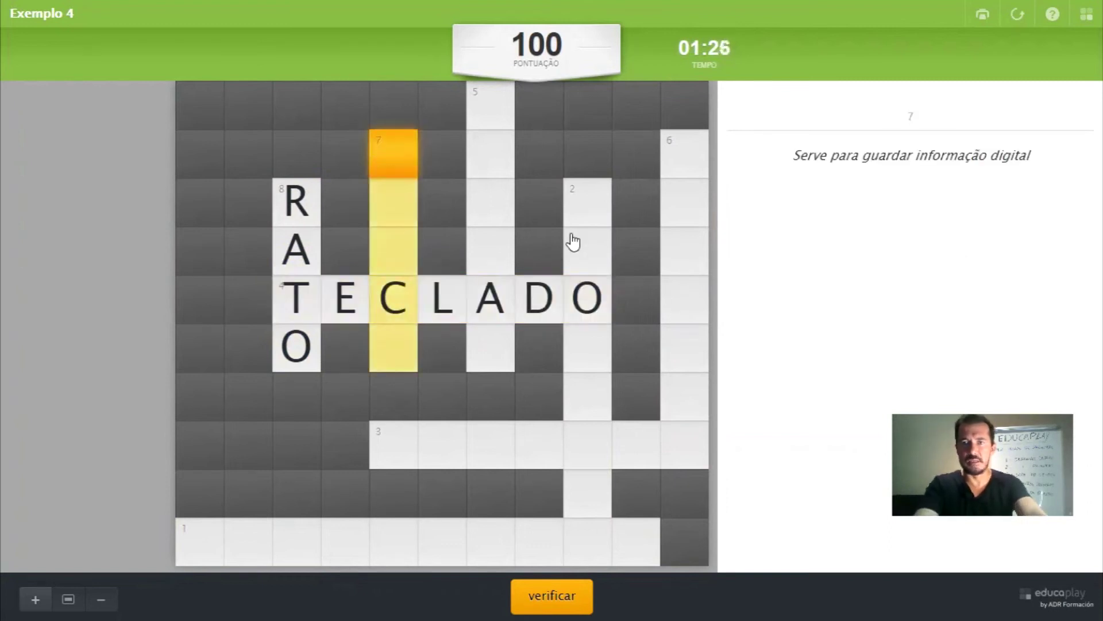
text(DIS)
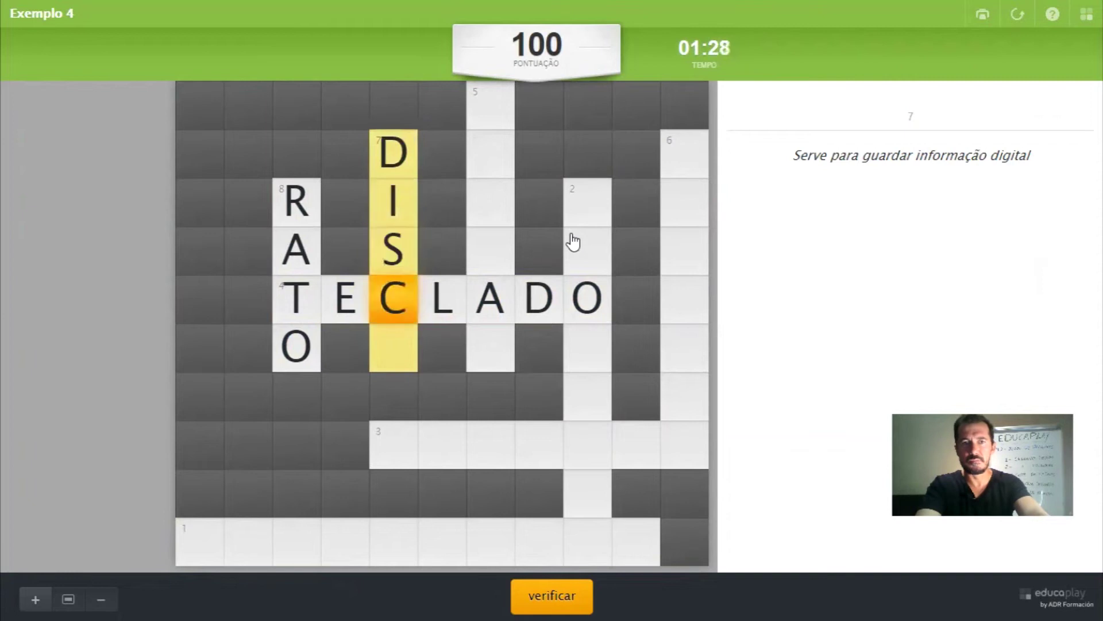
text(CO)
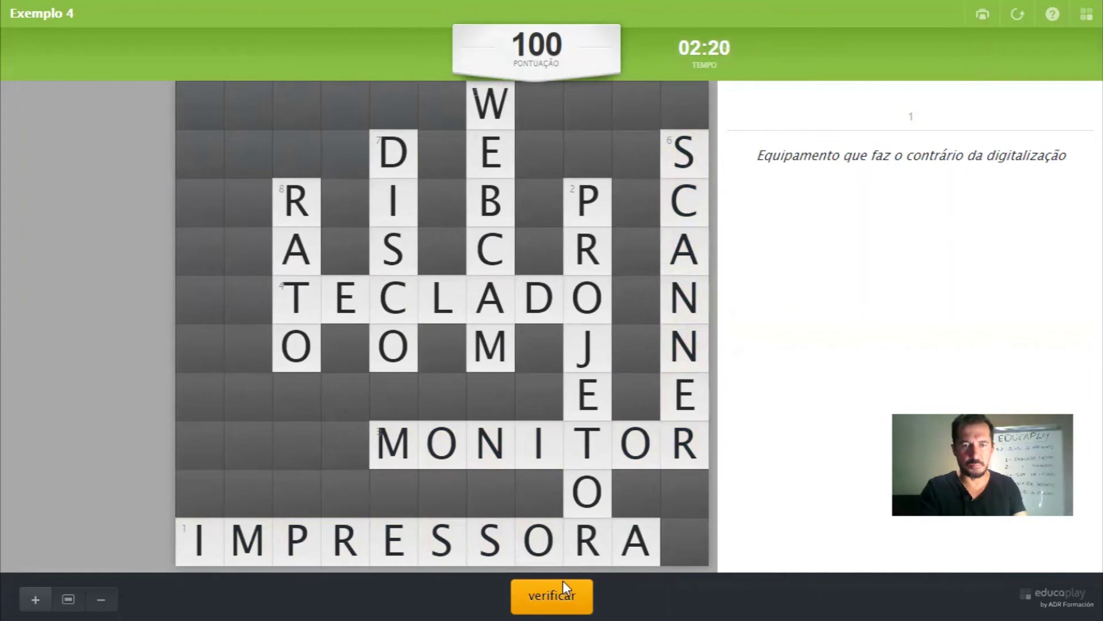
- Verify the completed crossword and check the feedback attached to MONITOR in the results list
click(563, 596)
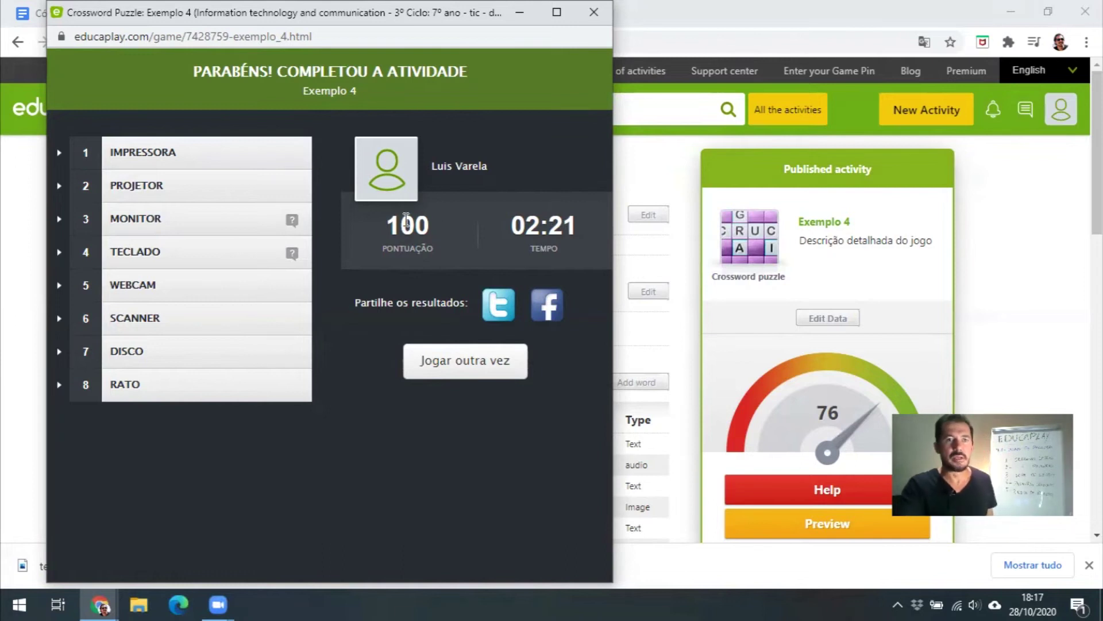
click(293, 223)
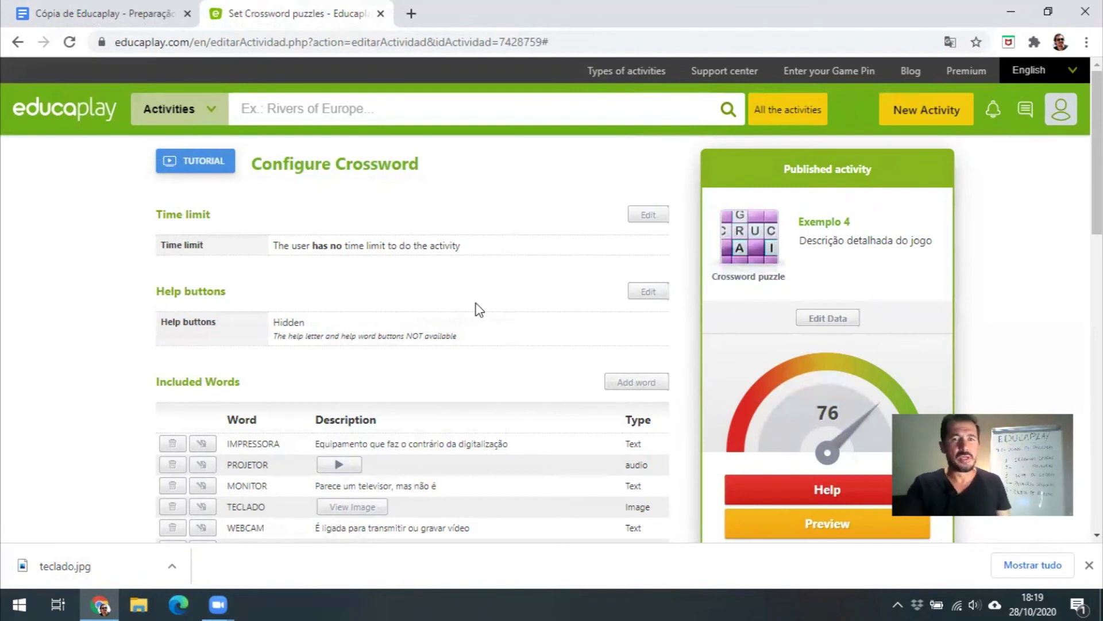
- Set the crossword's help buttons to Visible and save the setting
click(642, 297)
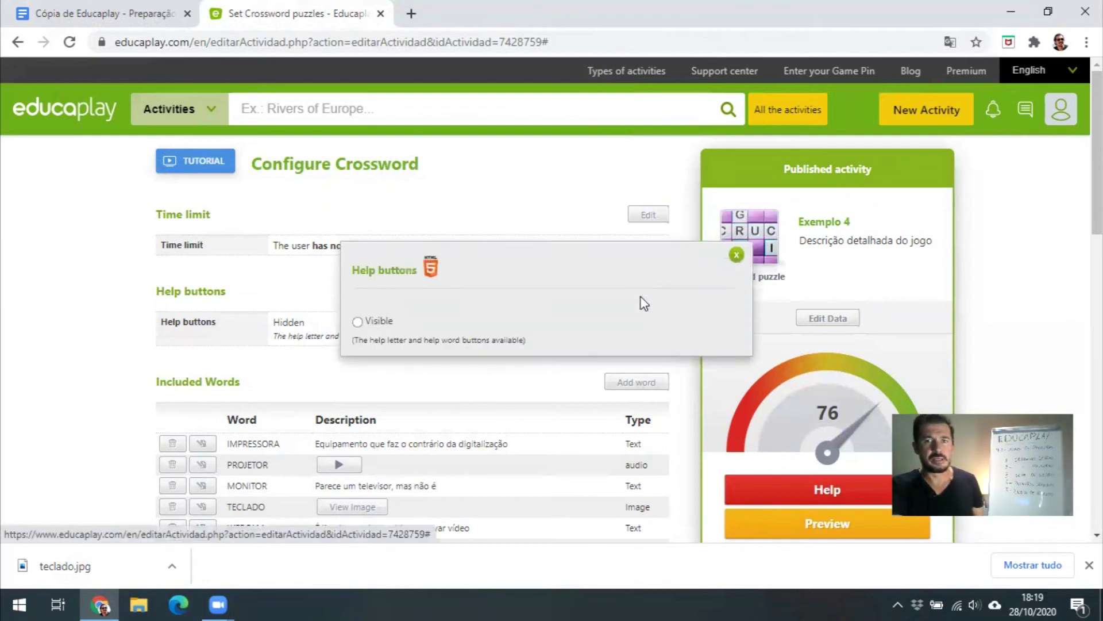
click(358, 266)
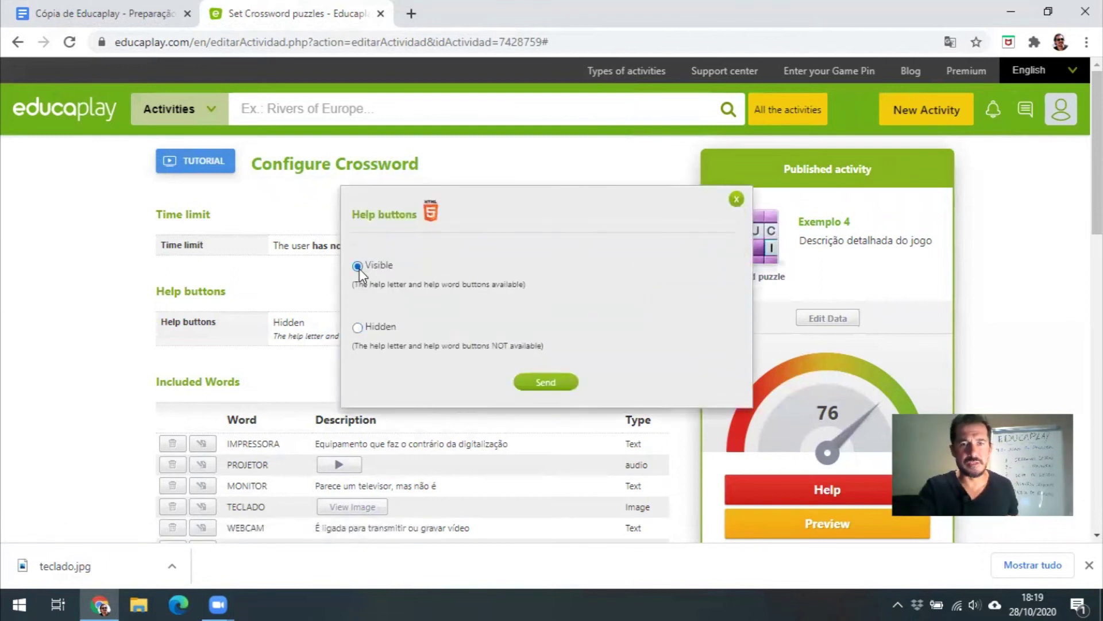
click(546, 381)
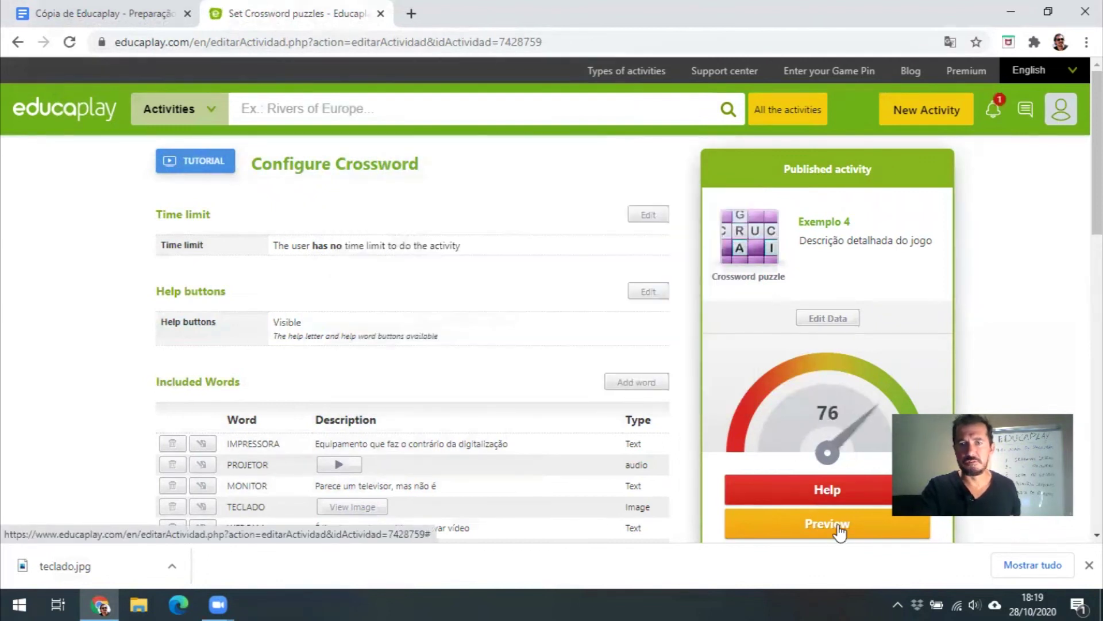
- Preview the activity again and use the letter hint on the fifth square of word 1
click(841, 528)
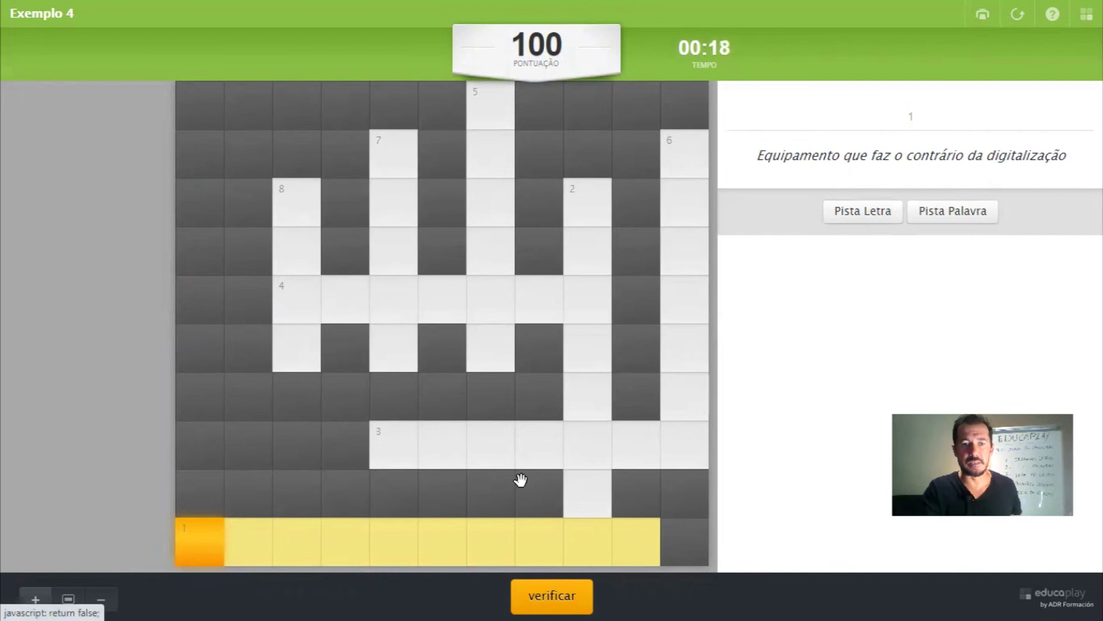
click(418, 550)
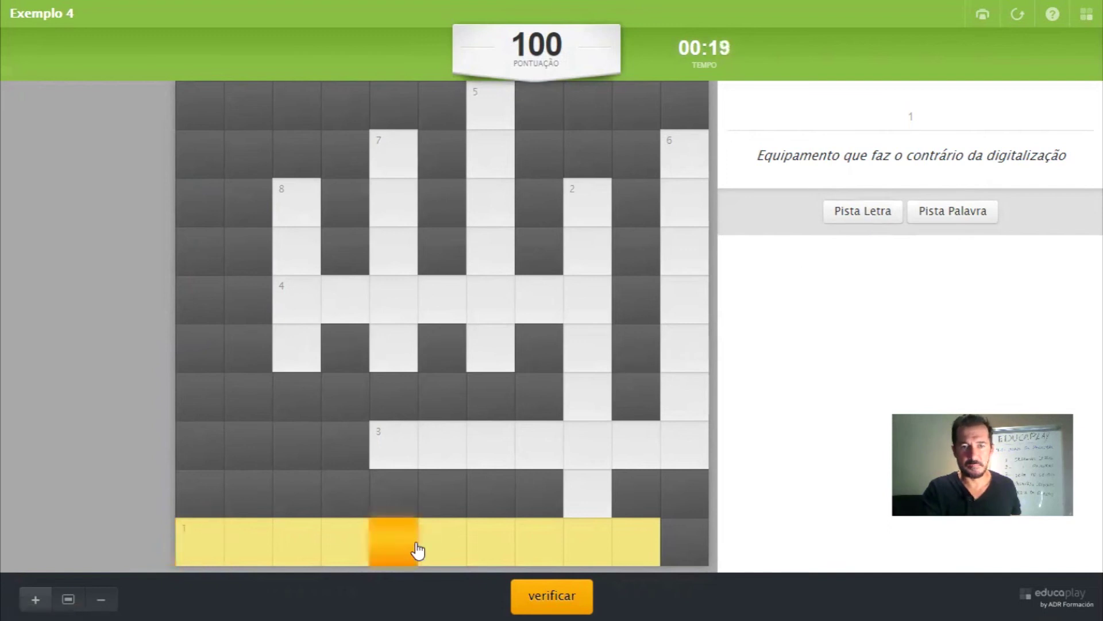
click(869, 223)
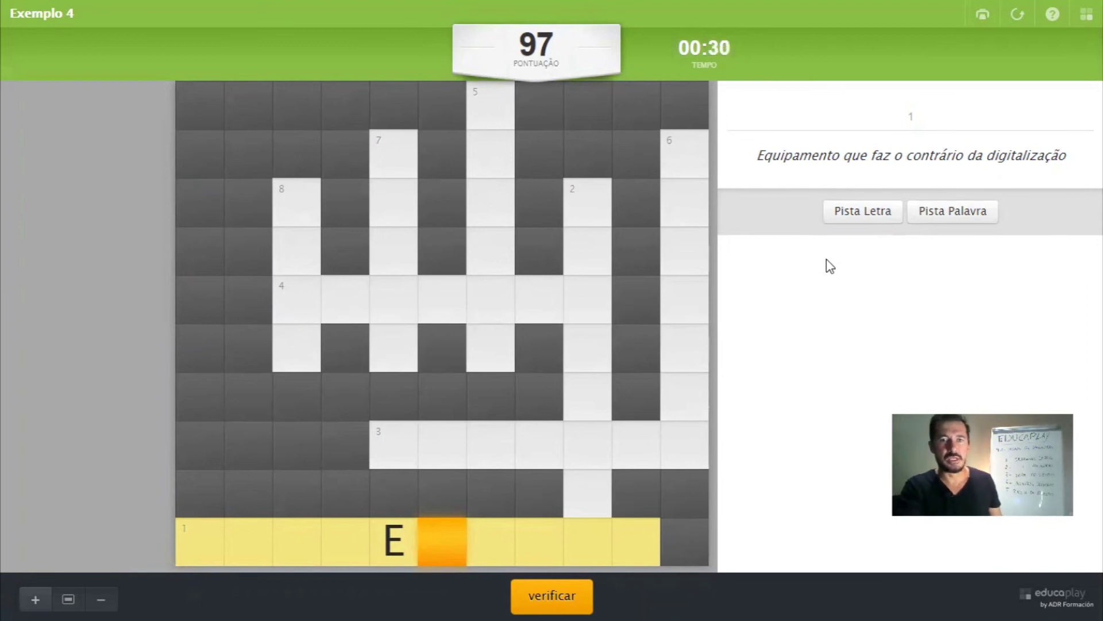
- Reveal the whole of word 3 with the Pista Palavra hint
click(407, 452)
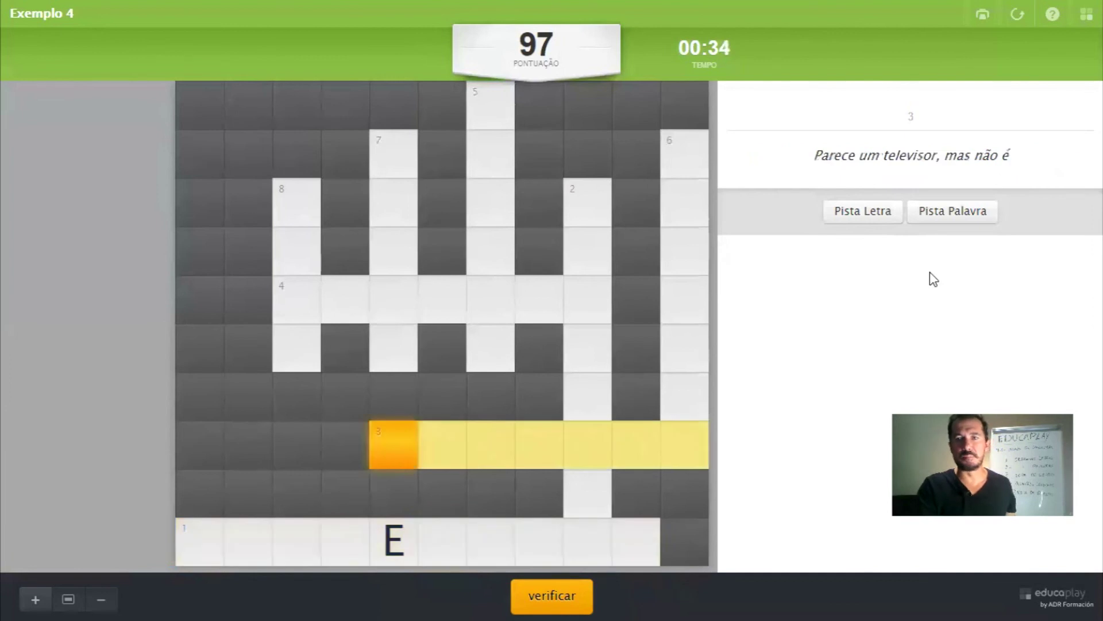
click(953, 215)
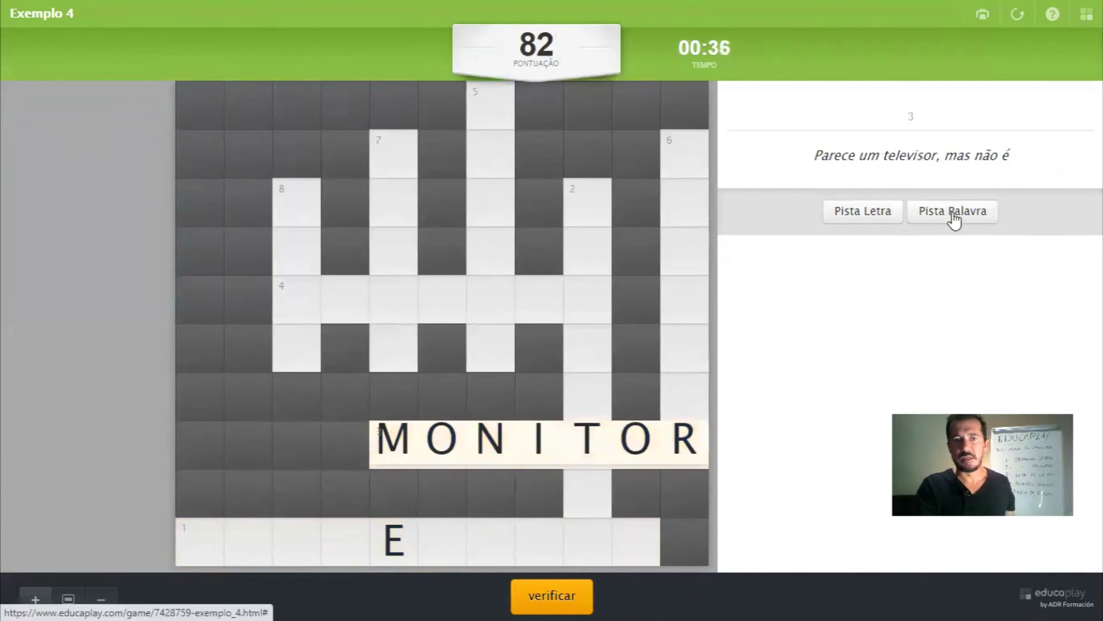